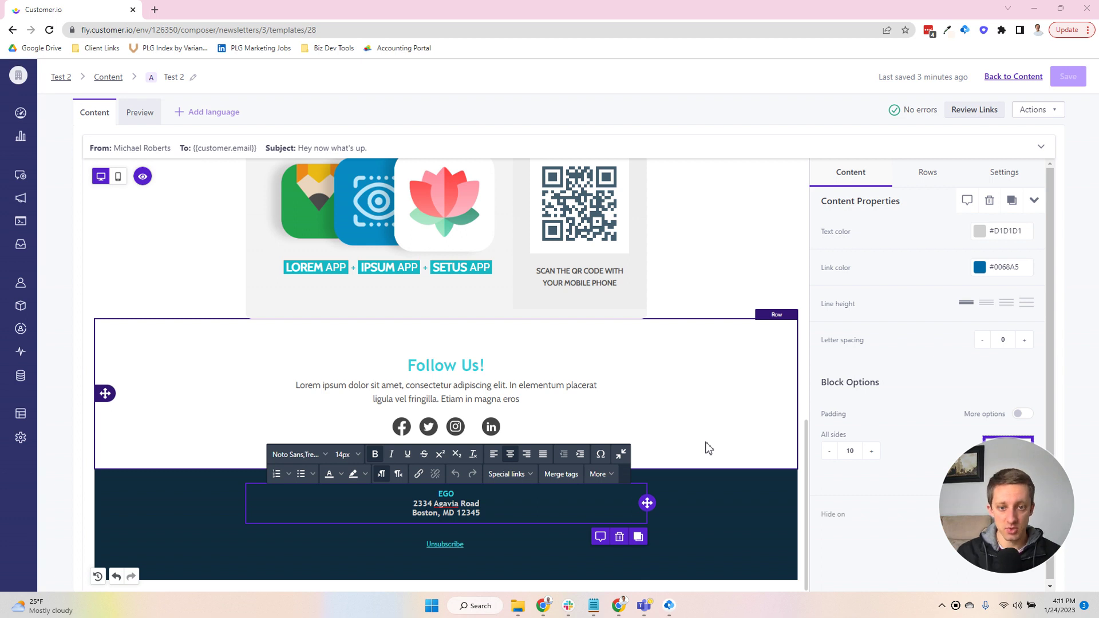
Step: Inspect the header logo's image settings, then scroll back down to the footer
scroll(708, 447, "up", 15)
left_click(309, 204)
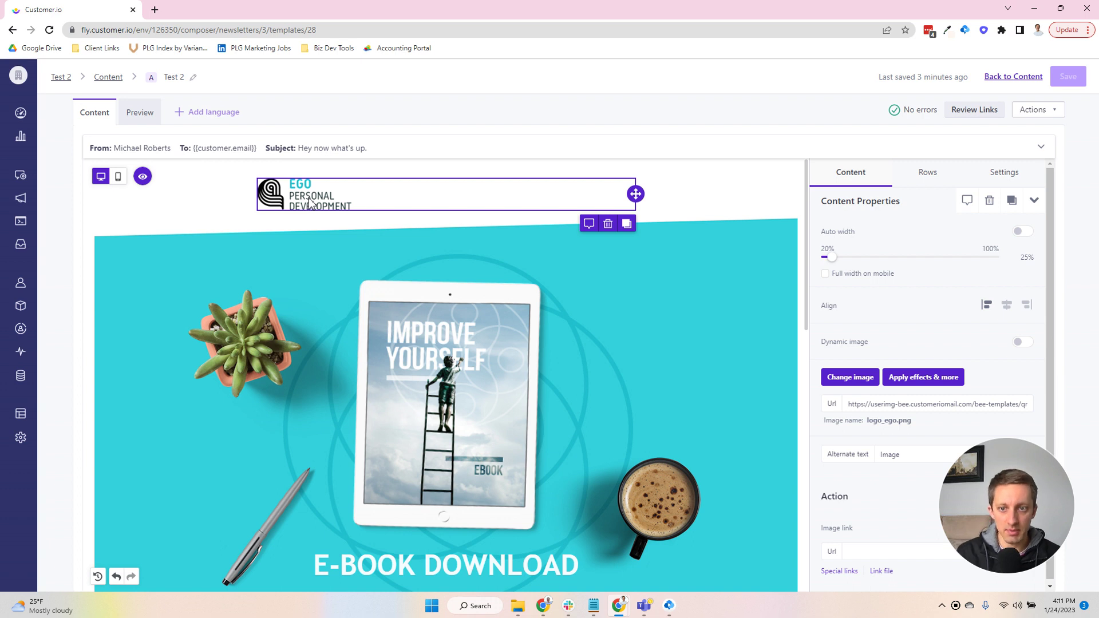
scroll(311, 199, "down", 15)
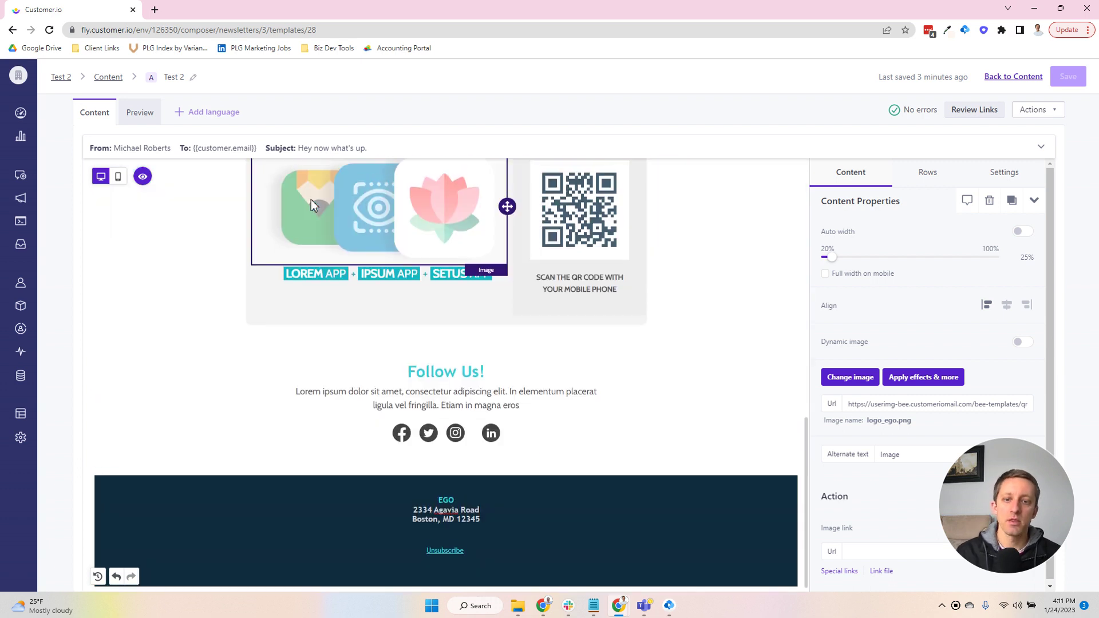
Step: Edit the footer text and highlight all three address lines
left_click(447, 509)
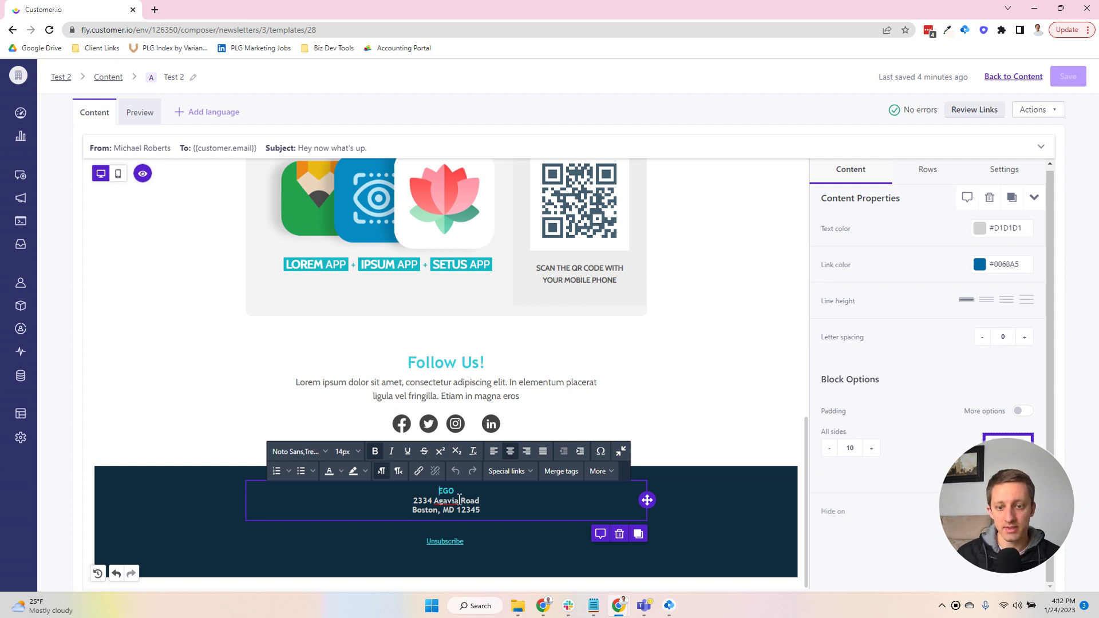
left_click_drag(436, 496, 496, 508)
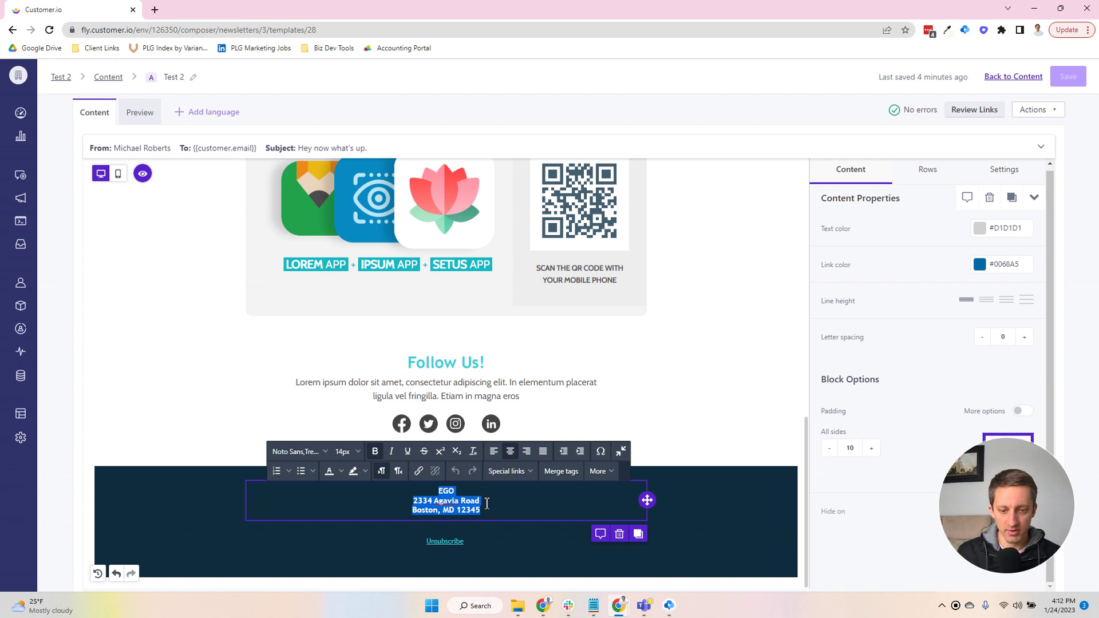
left_click(487, 504)
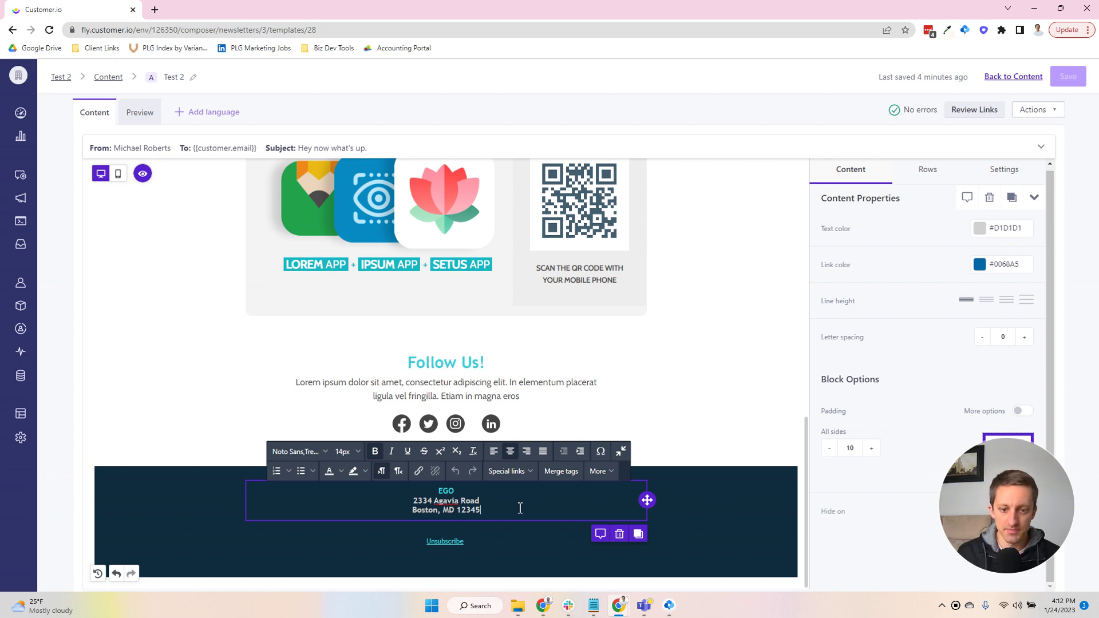
left_click_drag(494, 512, 456, 491)
key("ctrl+c")
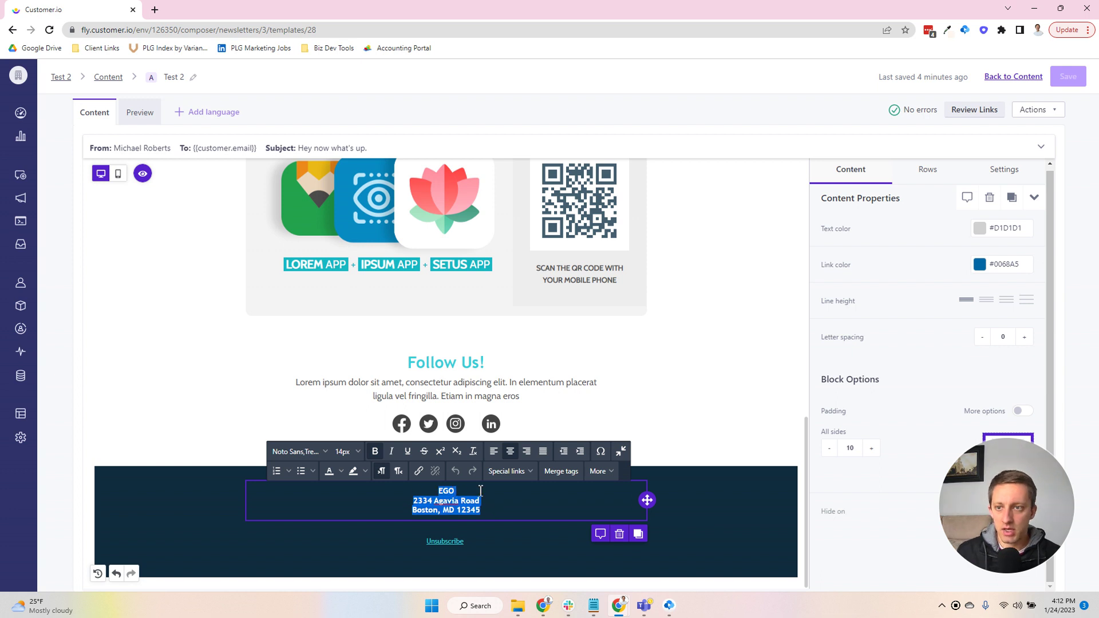
Step: Duplicate the template into a second browser tab and go to Content > Snippets
right_click(83, 10)
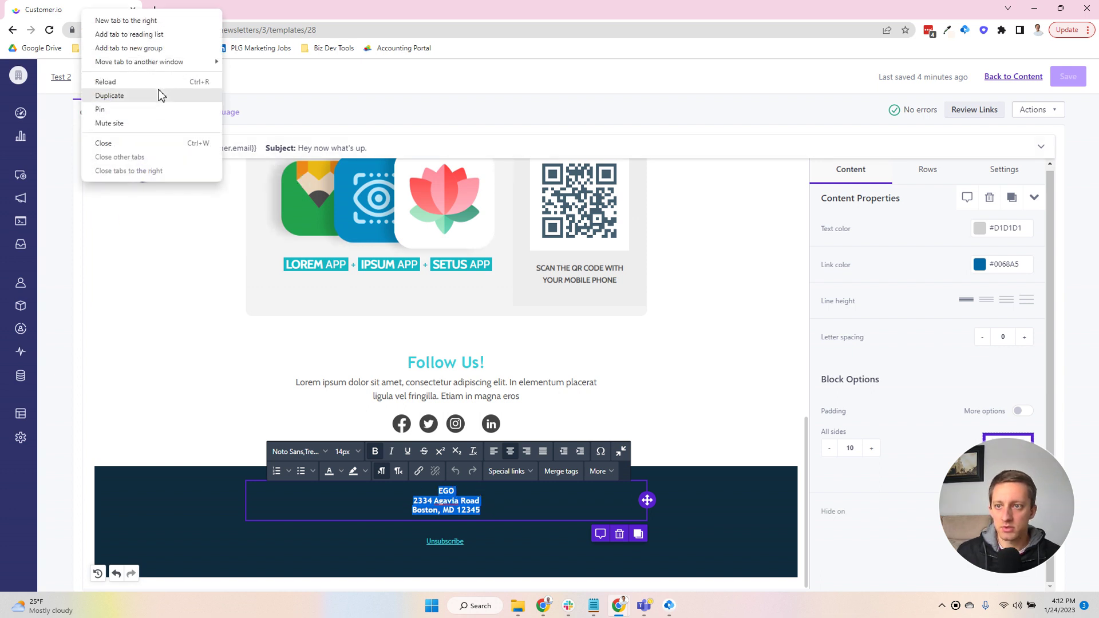
left_click(160, 96)
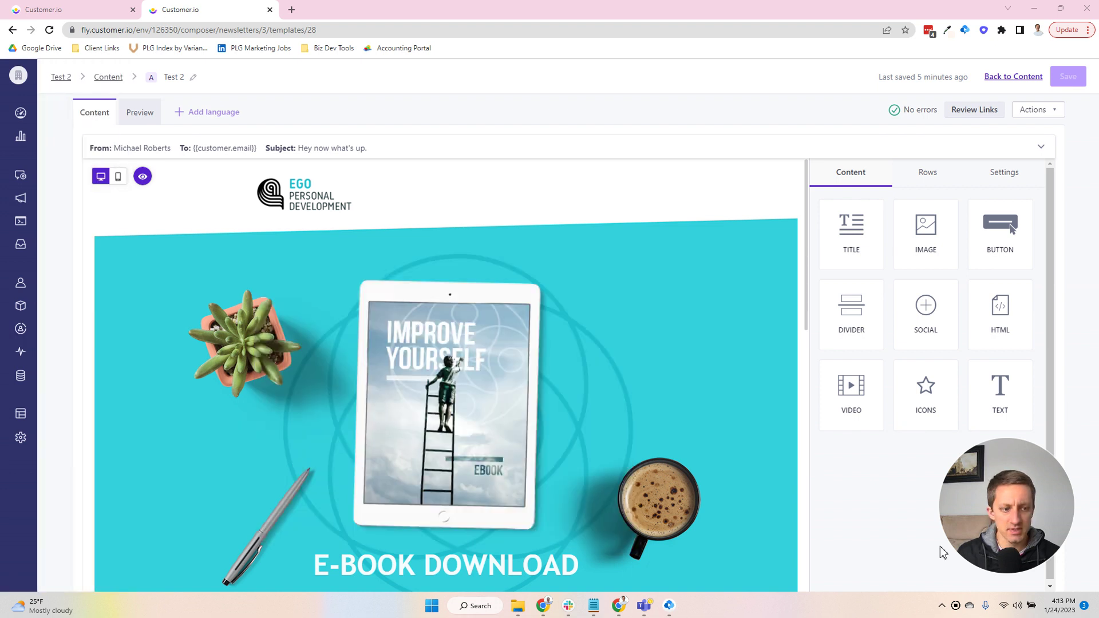
mouse_move(103, 418)
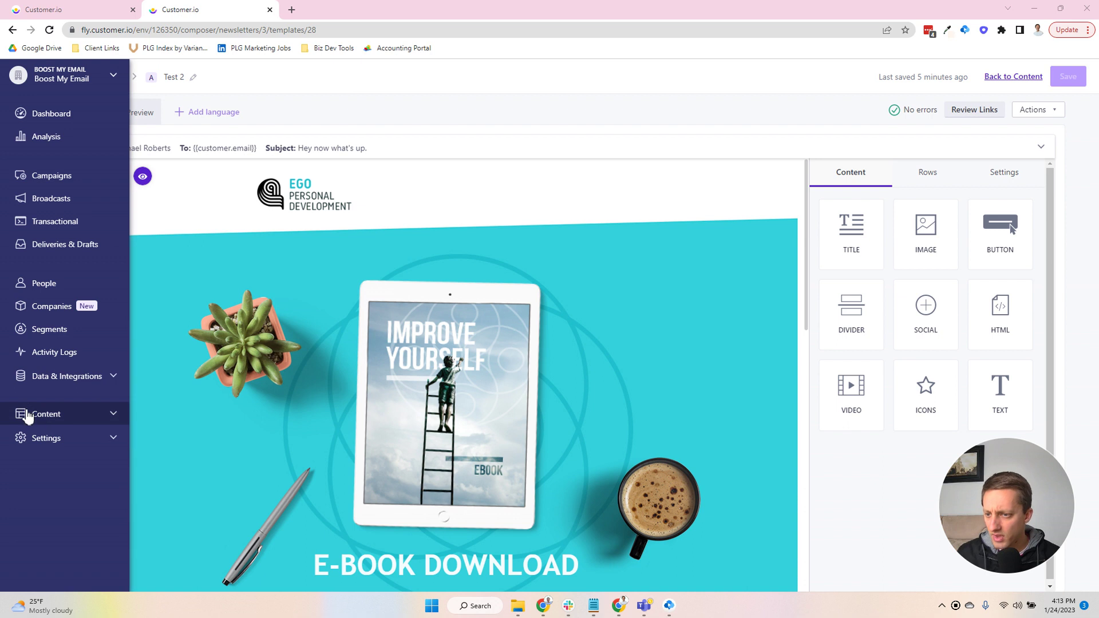
left_click(106, 420)
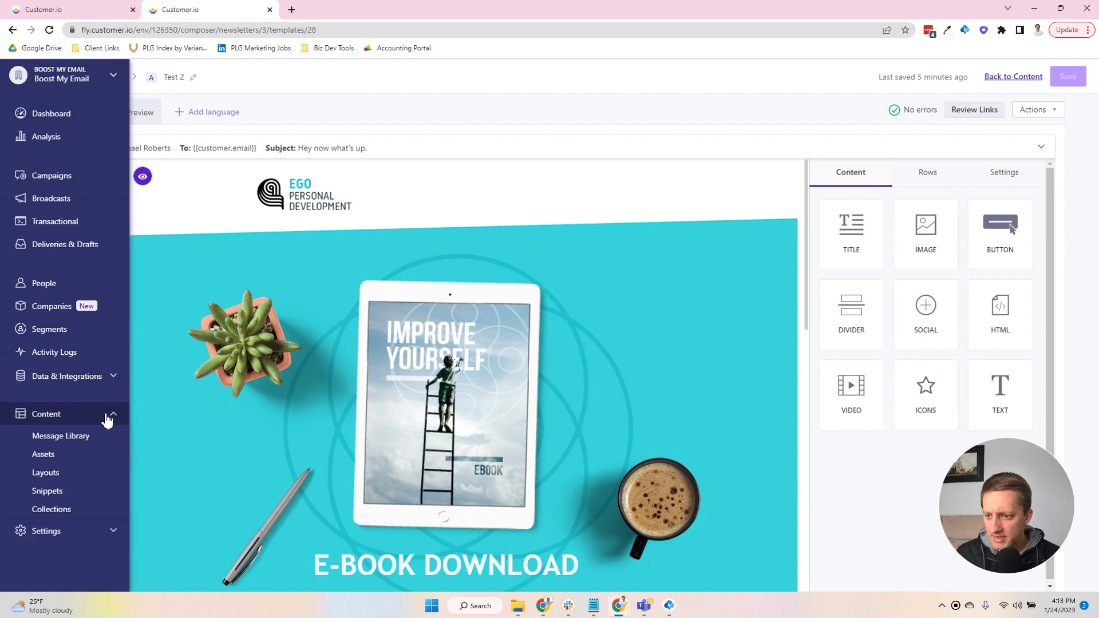
left_click(47, 490)
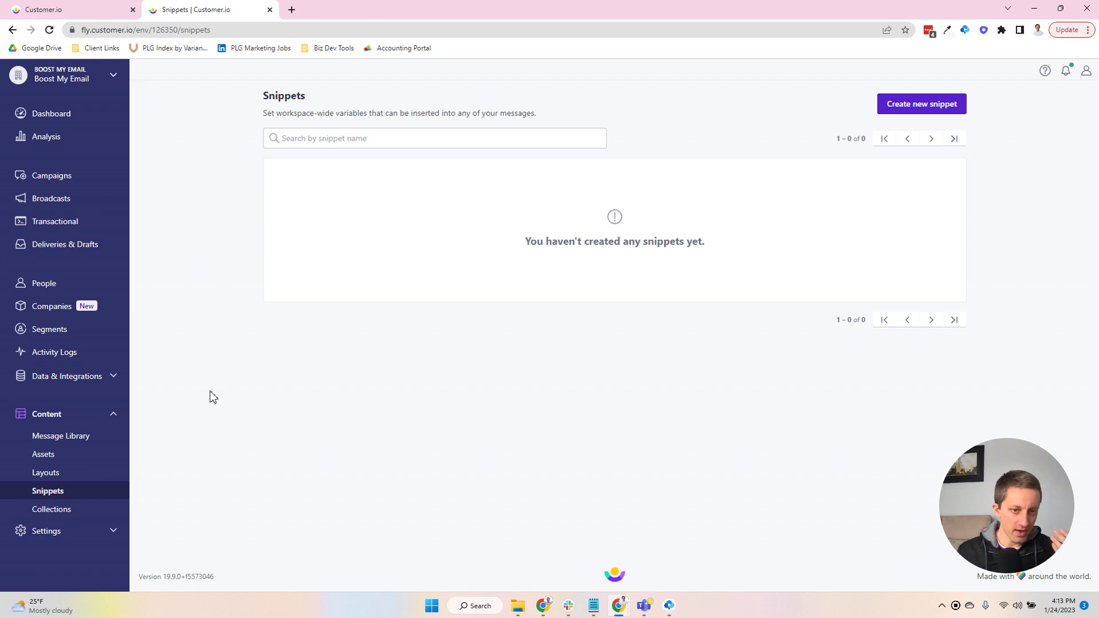
Step: Create a new snippet named company_address
left_click(904, 109)
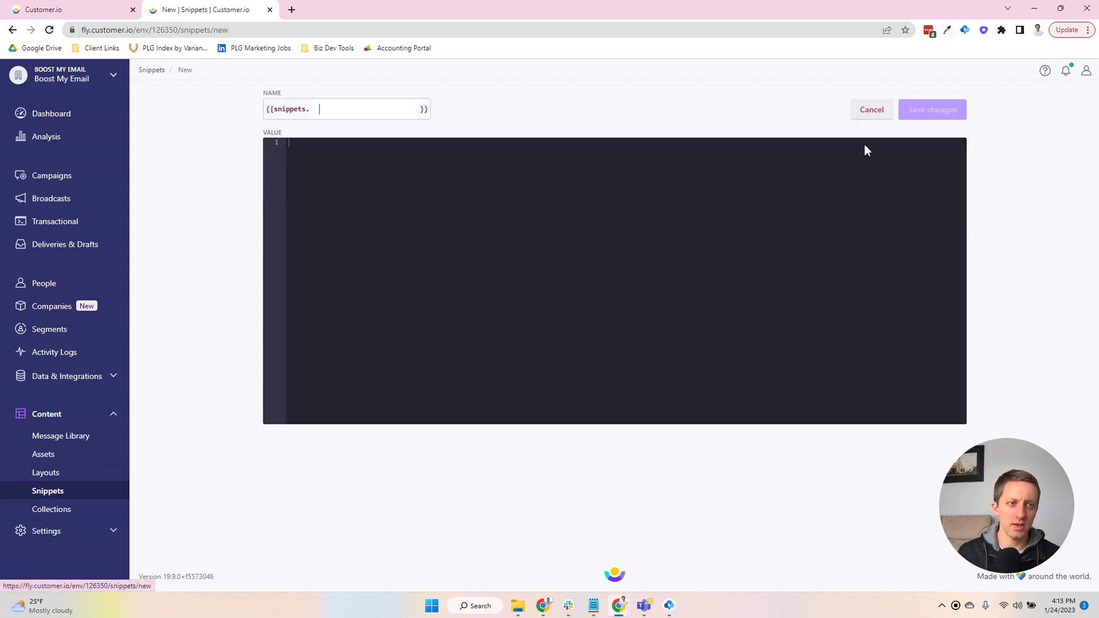
type("a")
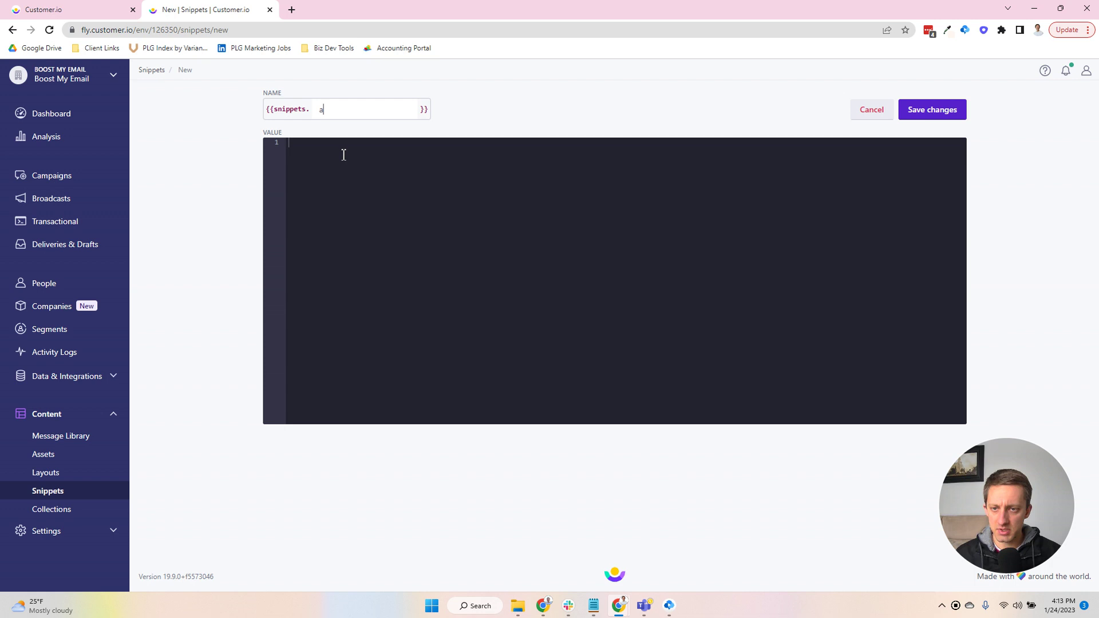
key("BackSpace")
type("compan")
key("BackSpace")
key("BackSpace")
key("BackSpace")
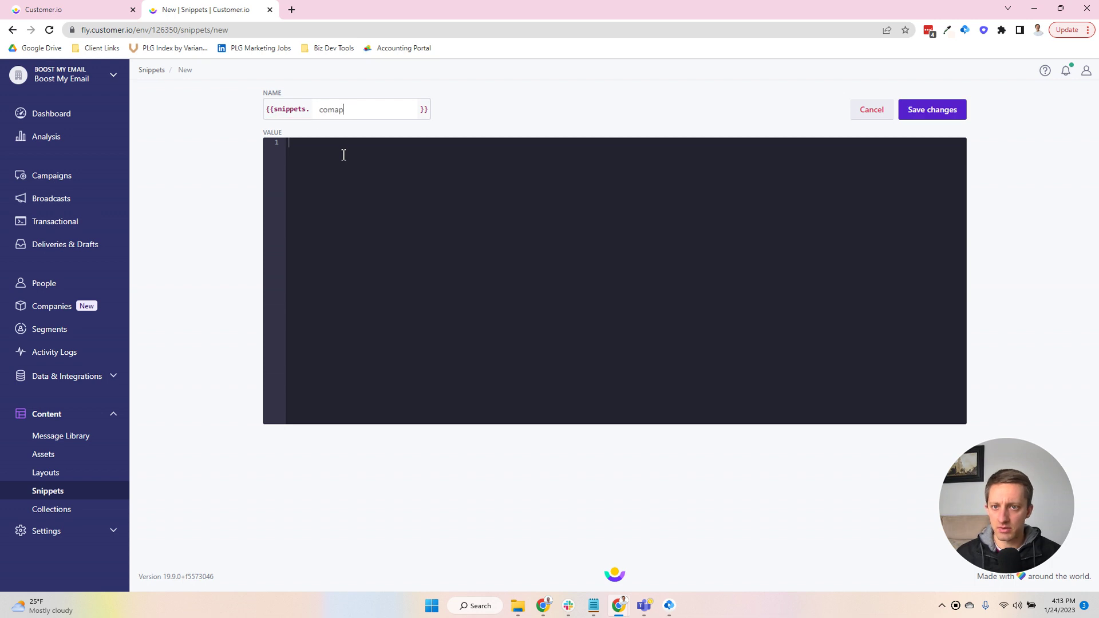
type("pany_")
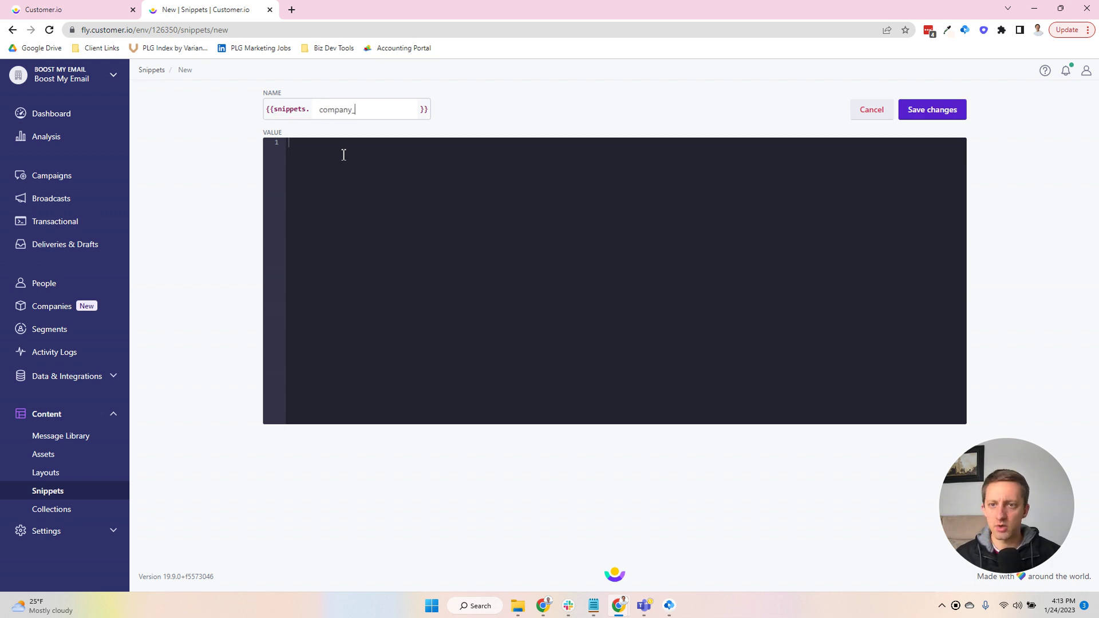
type("address")
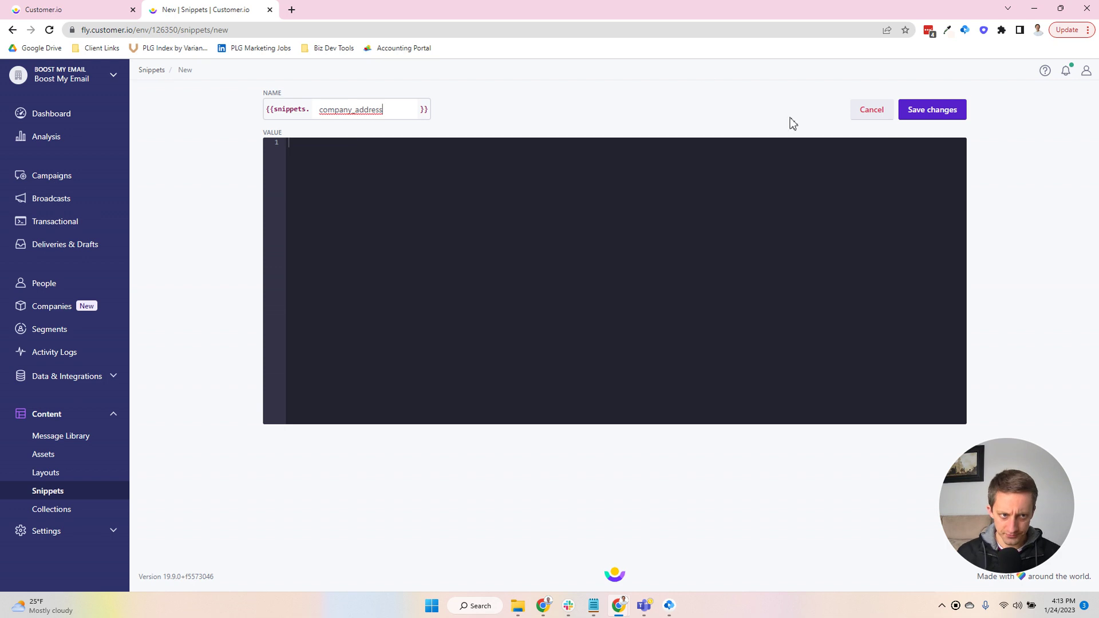
left_click(933, 111)
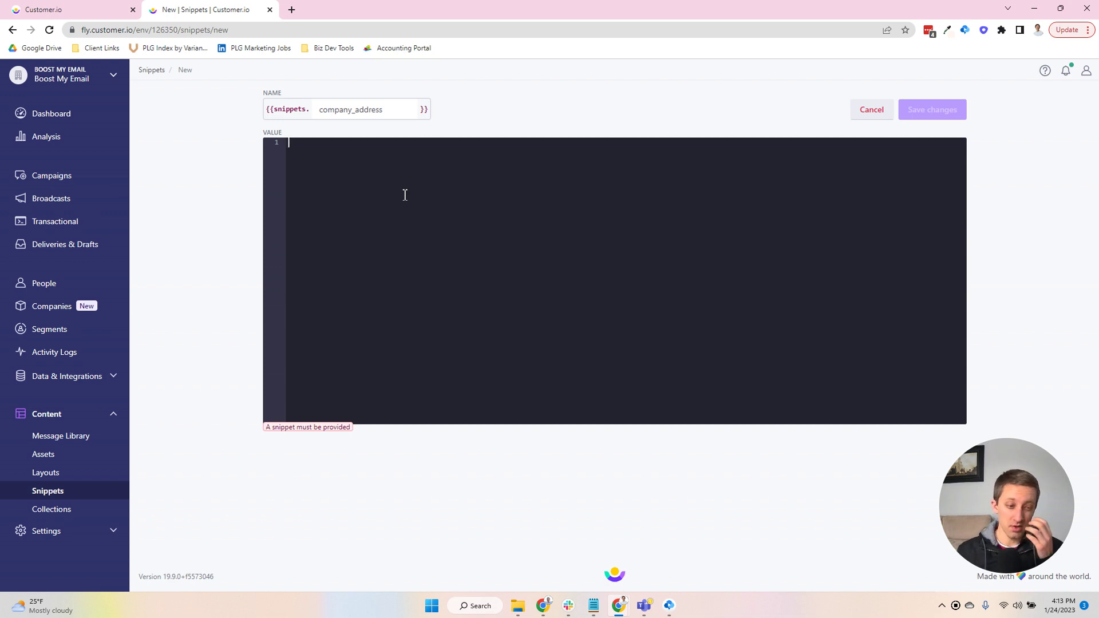
Step: Paste the EGO address as the value, remove the blank lines, and save the snippet
key("ctrl+v")
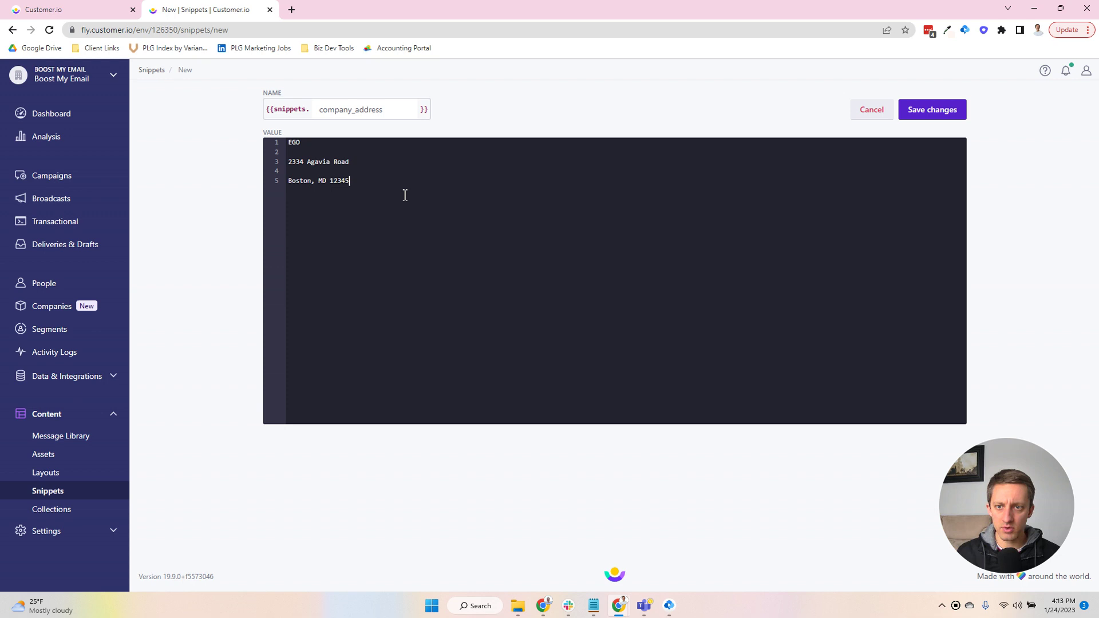
left_click(339, 171)
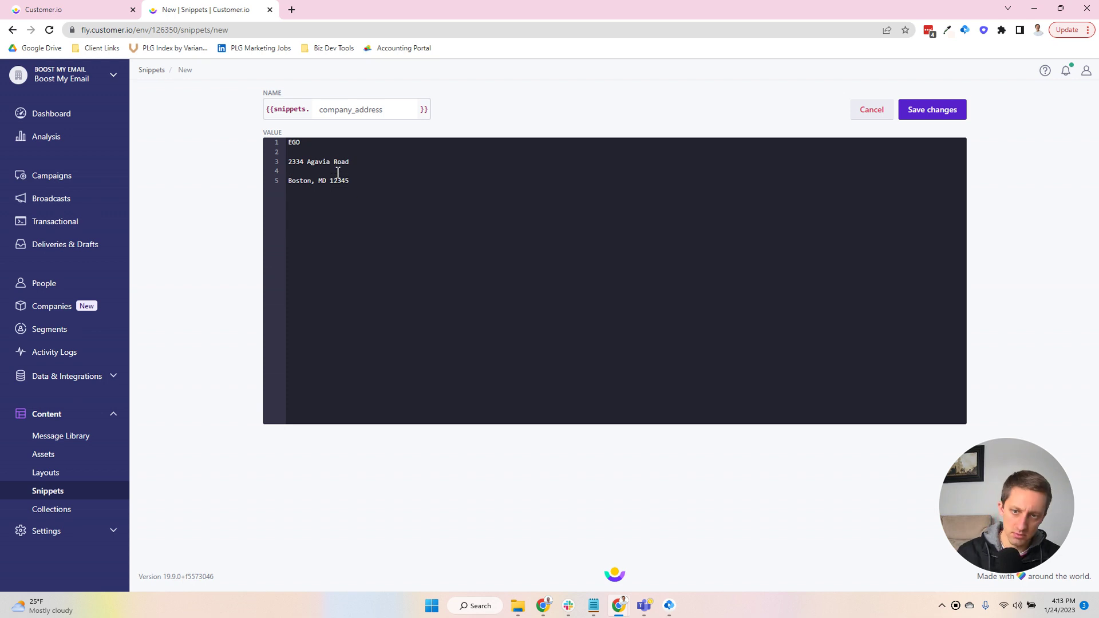
key("BackSpace")
left_click(339, 155)
key("BackSpace")
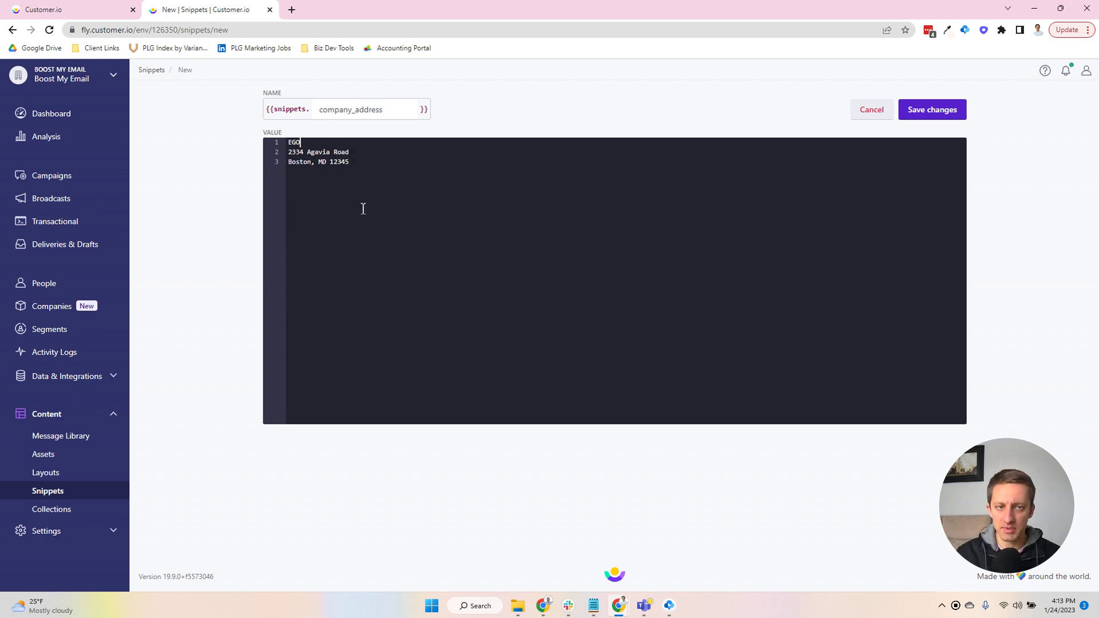
left_click(937, 113)
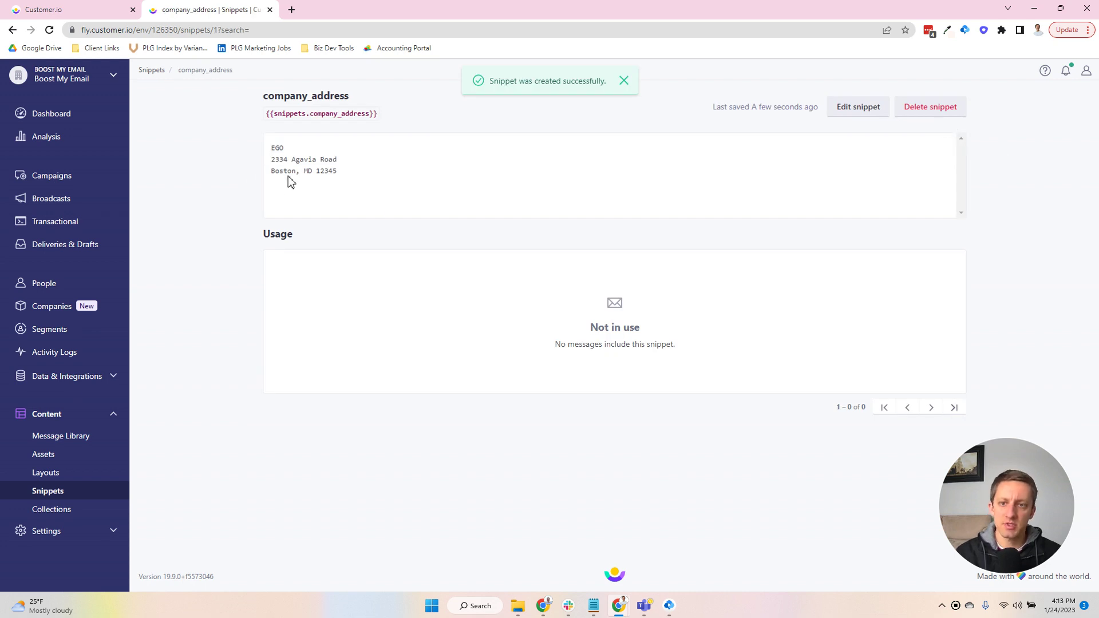
Step: Copy the company_address snippet's merge tag and go back to the template tab
mouse_move(269, 116)
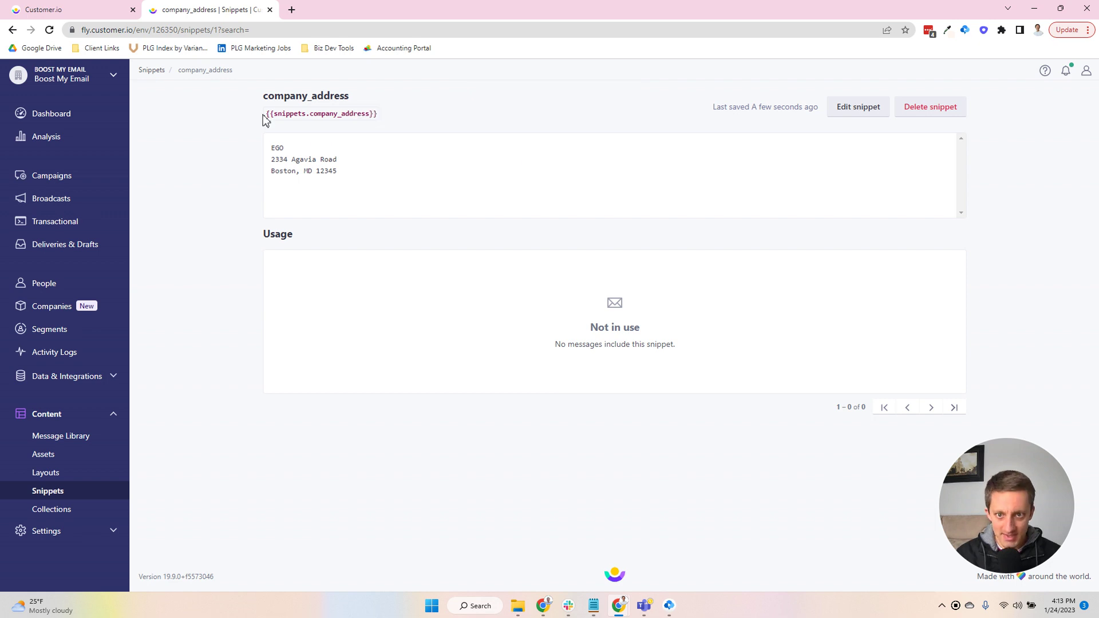
left_click(368, 114)
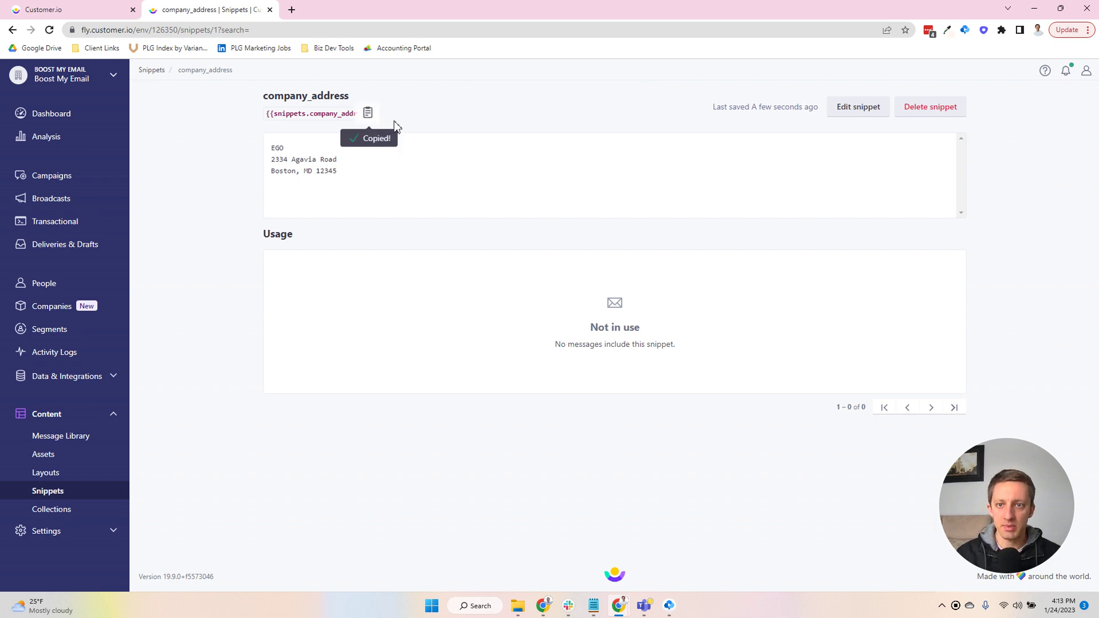
left_click(69, 10)
Step: Paste {{snippets.company_address}} on a new line below the footer address, save, and preview the email
left_click(521, 501)
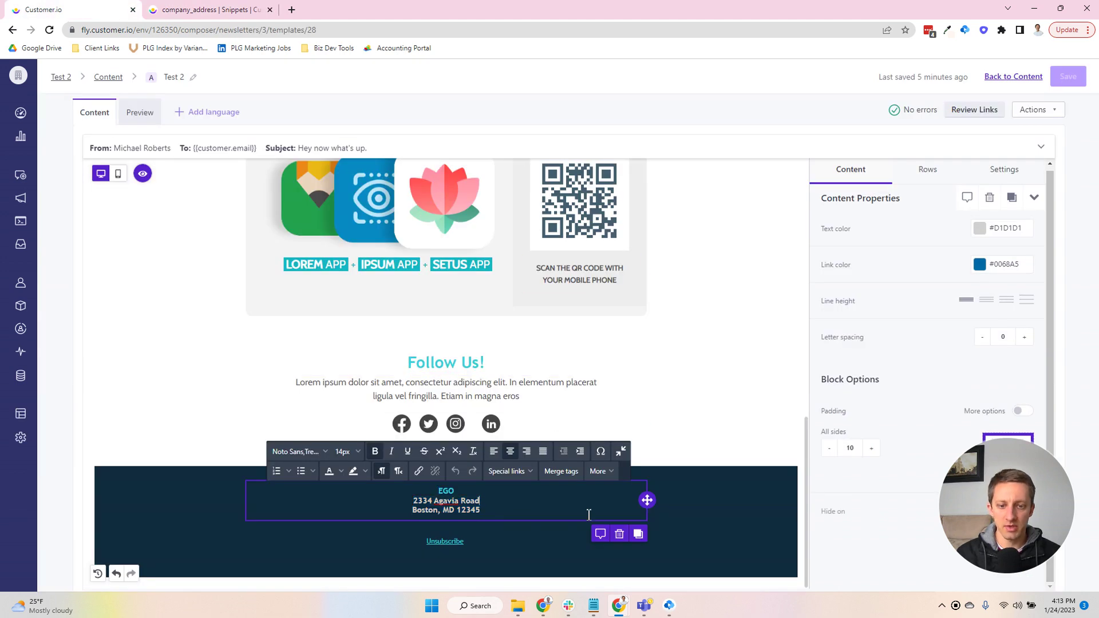
key("Return")
key("Return")
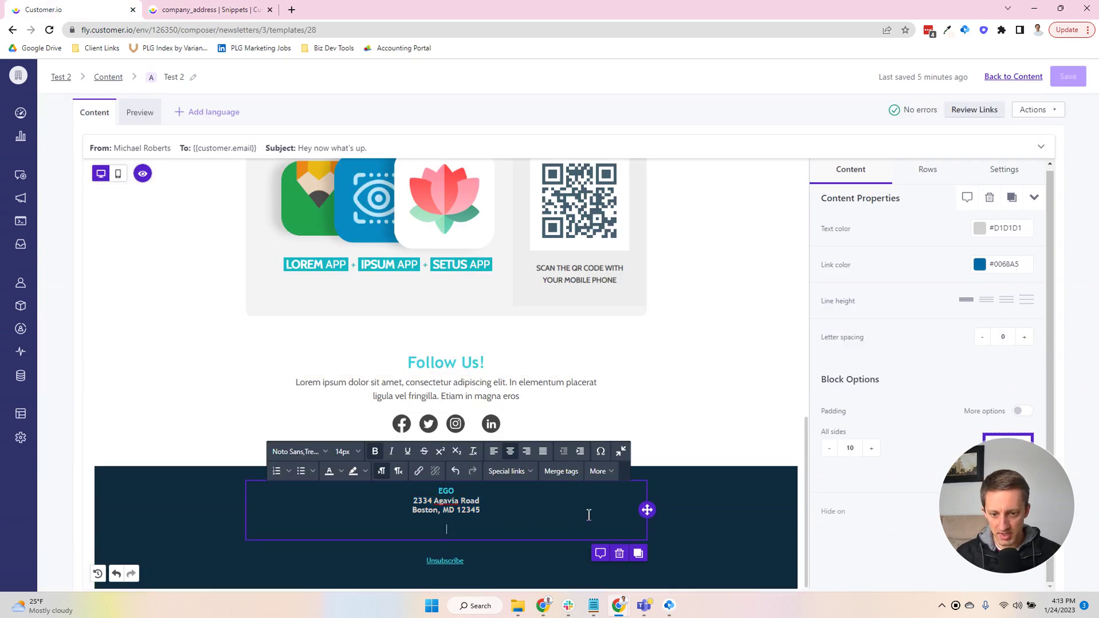
key("ctrl+v")
left_click(716, 508)
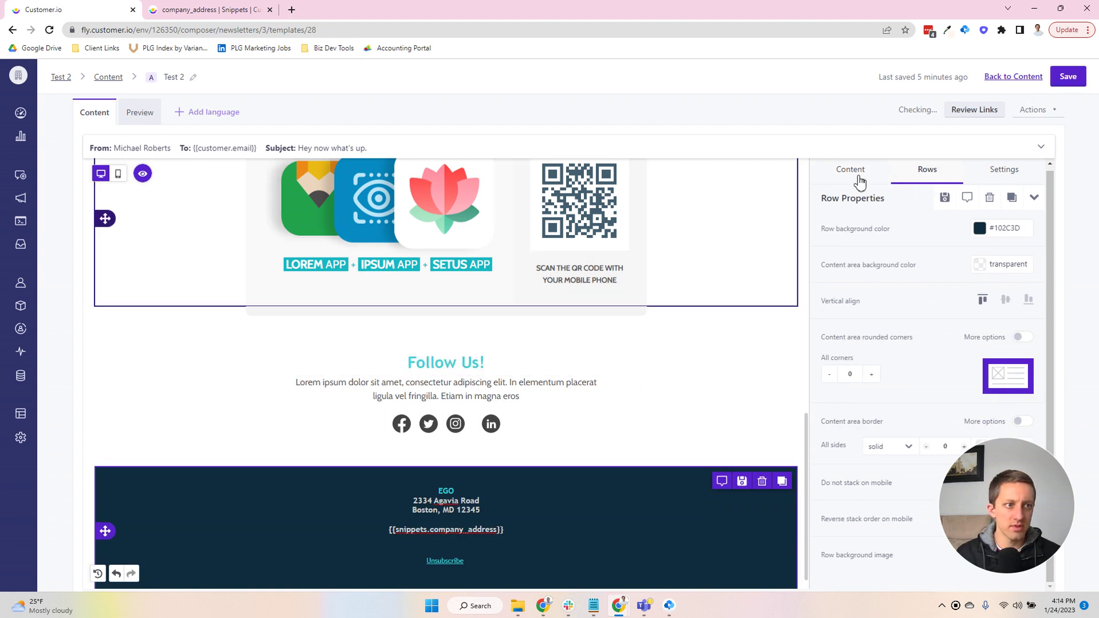
left_click(1068, 77)
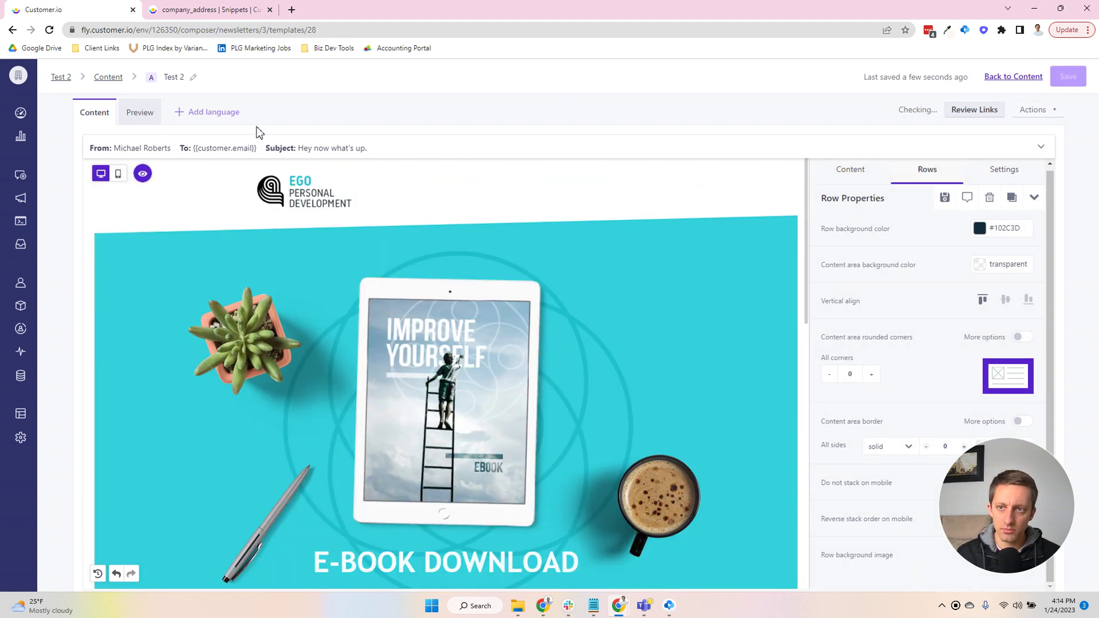
left_click(148, 121)
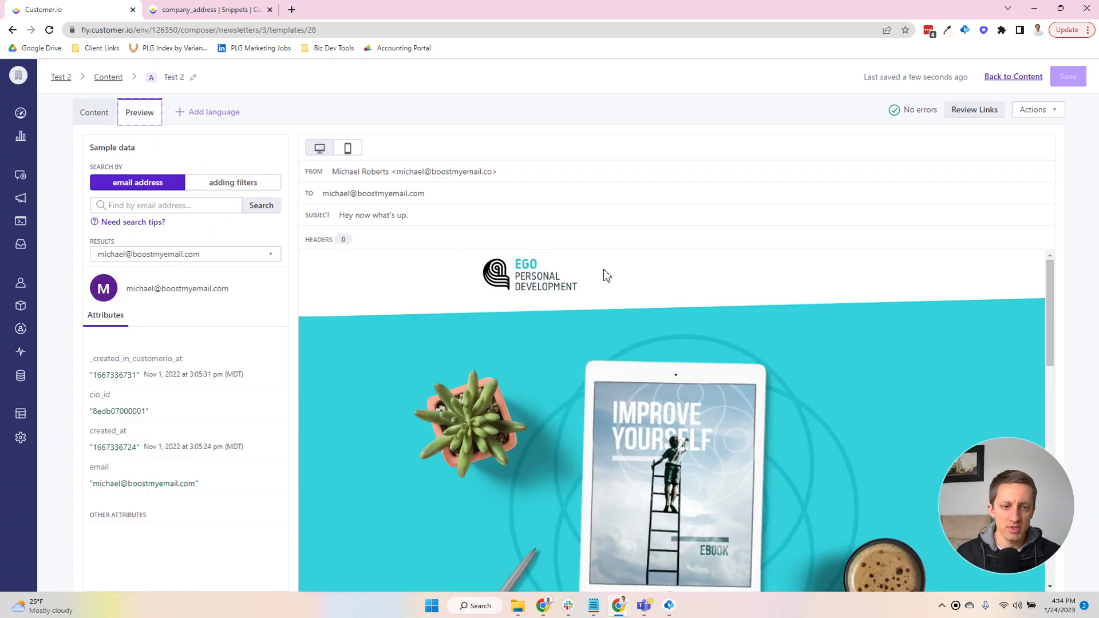
Step: Check the stacked footer address in the preview, then switch to the company_address snippet tab
scroll(603, 275, "down", 15)
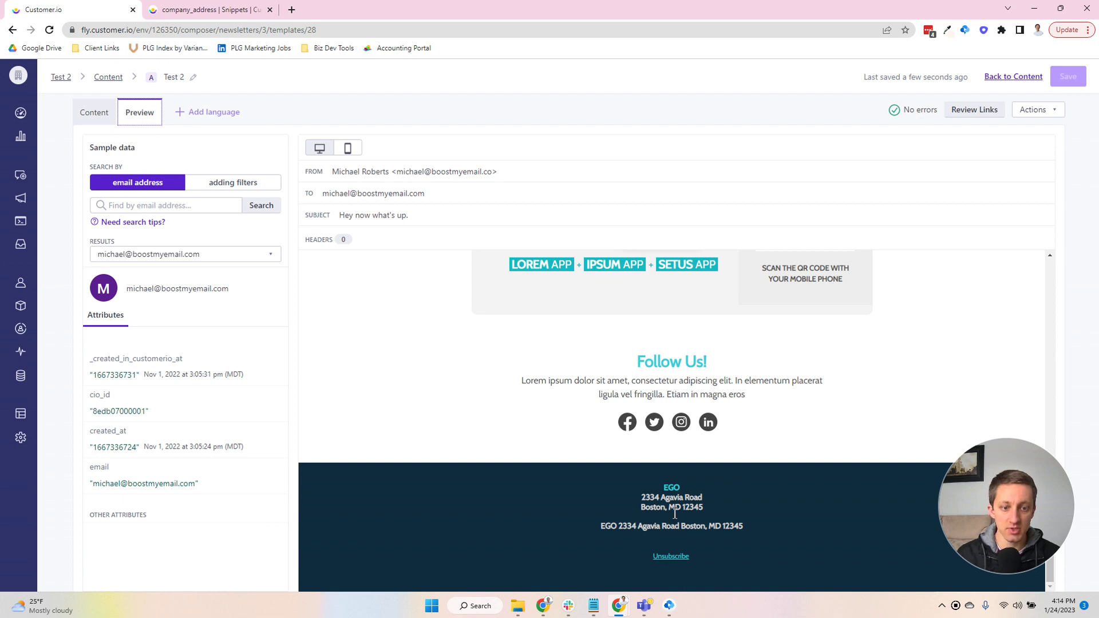
left_click_drag(645, 498, 703, 508)
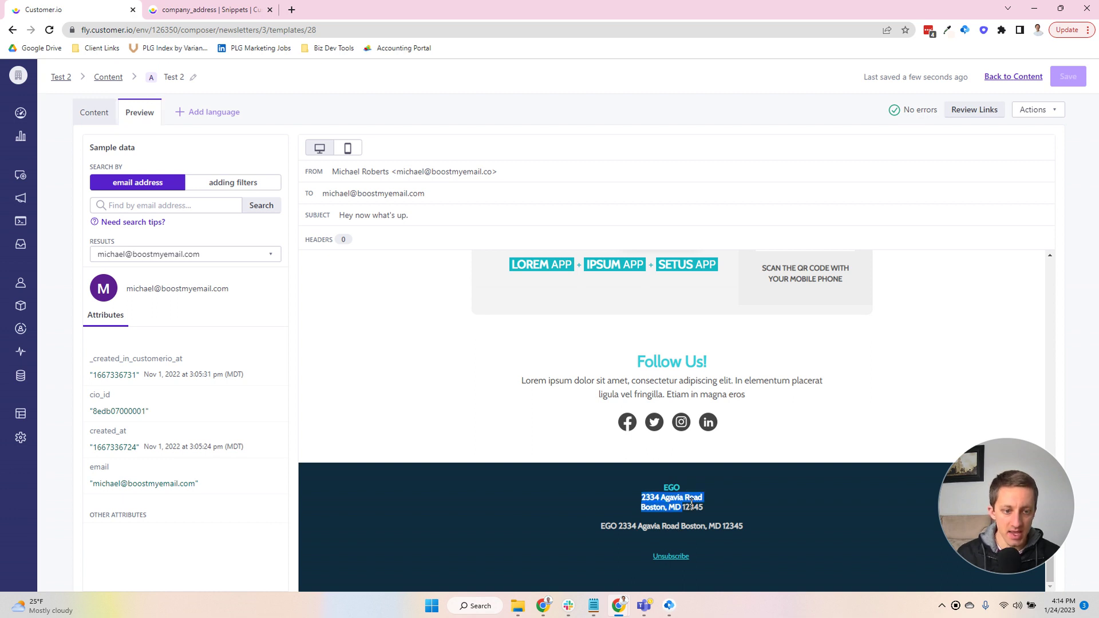
left_click(684, 525)
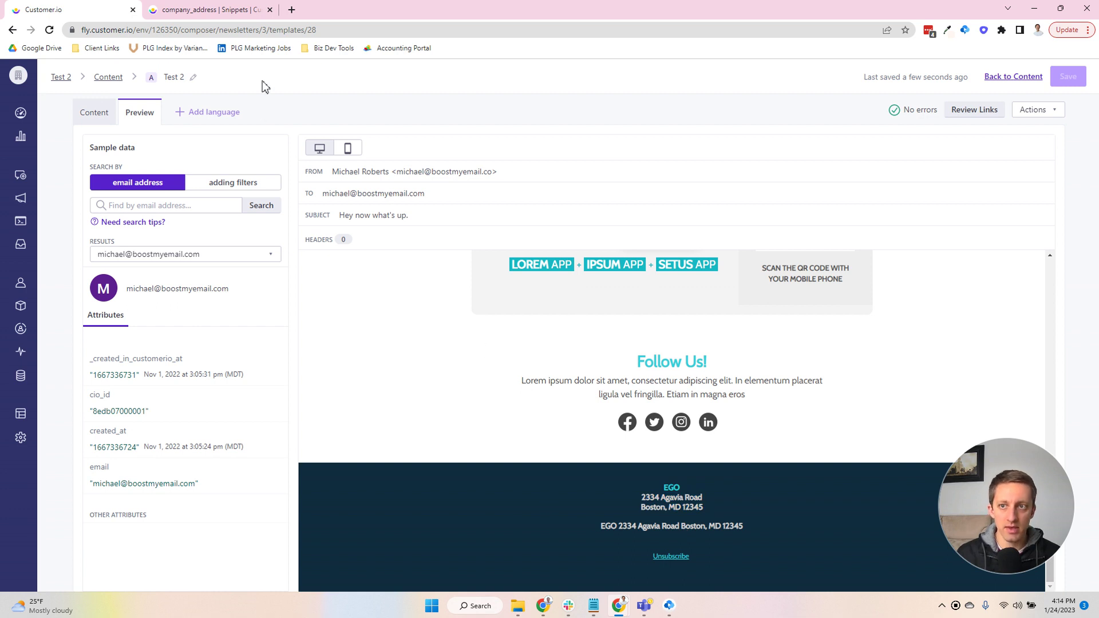
left_click(210, 10)
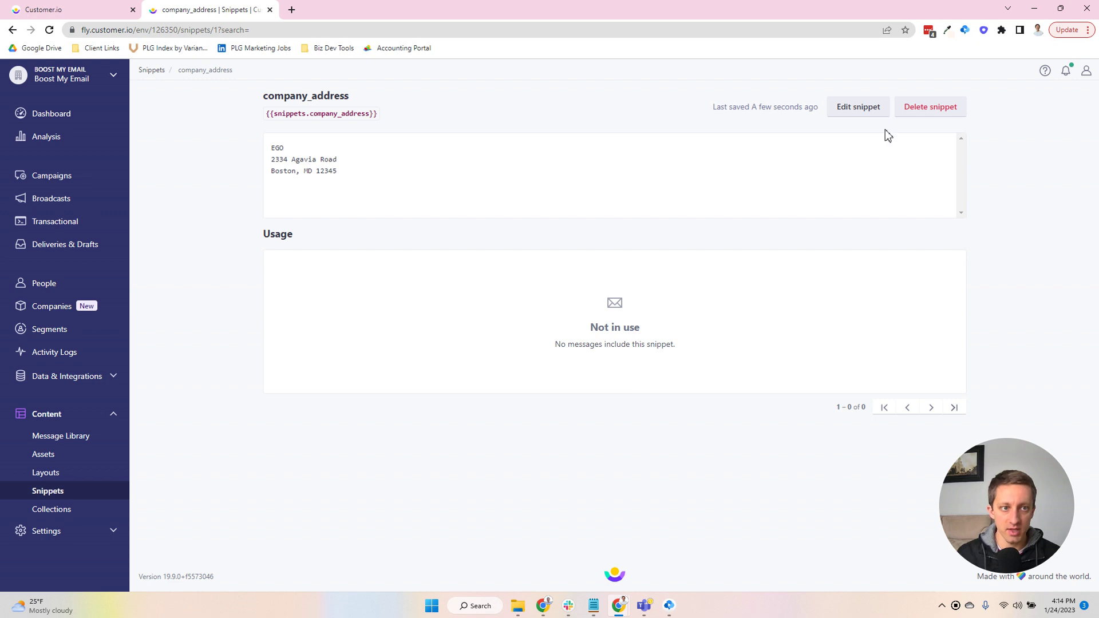
Step: Add <br> after the EGO and 2334 Agavia Road lines and save the snippet
left_click(862, 108)
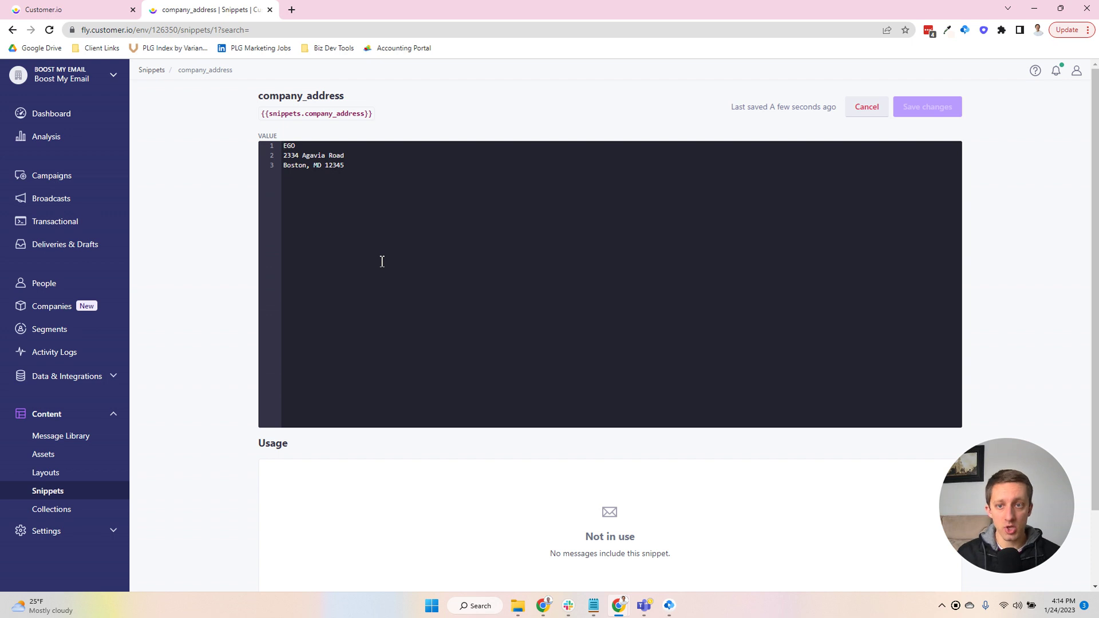
type("<br>")
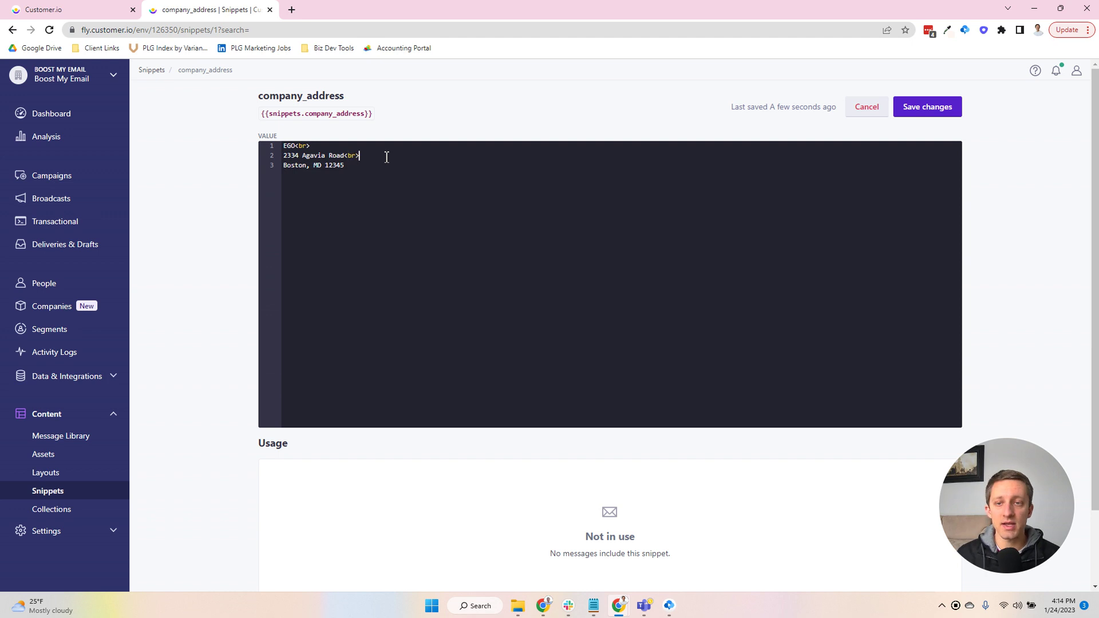
left_click(945, 110)
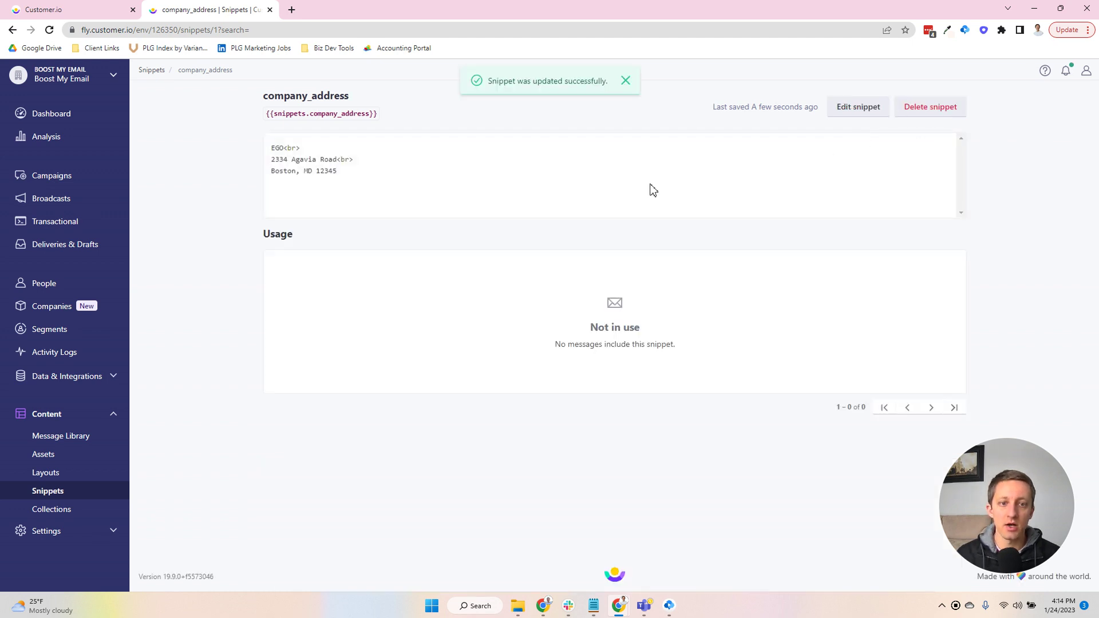
Step: Reload the Test 2 template and confirm the preview footer shows the snippet address on three lines
left_click(89, 12)
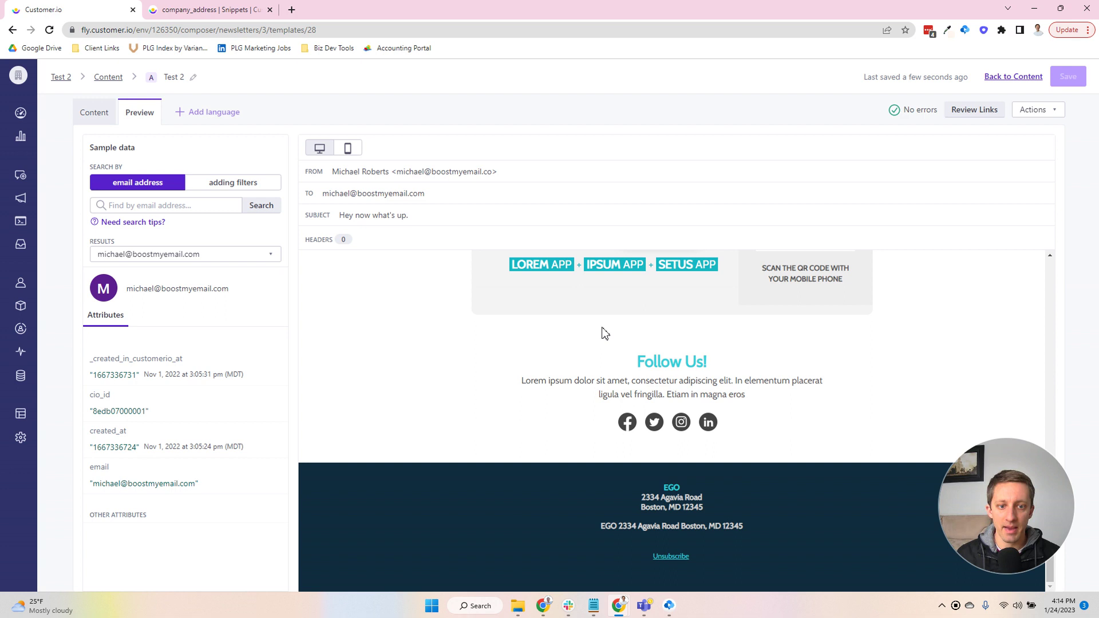
left_click_drag(624, 532, 744, 525)
left_click(49, 30)
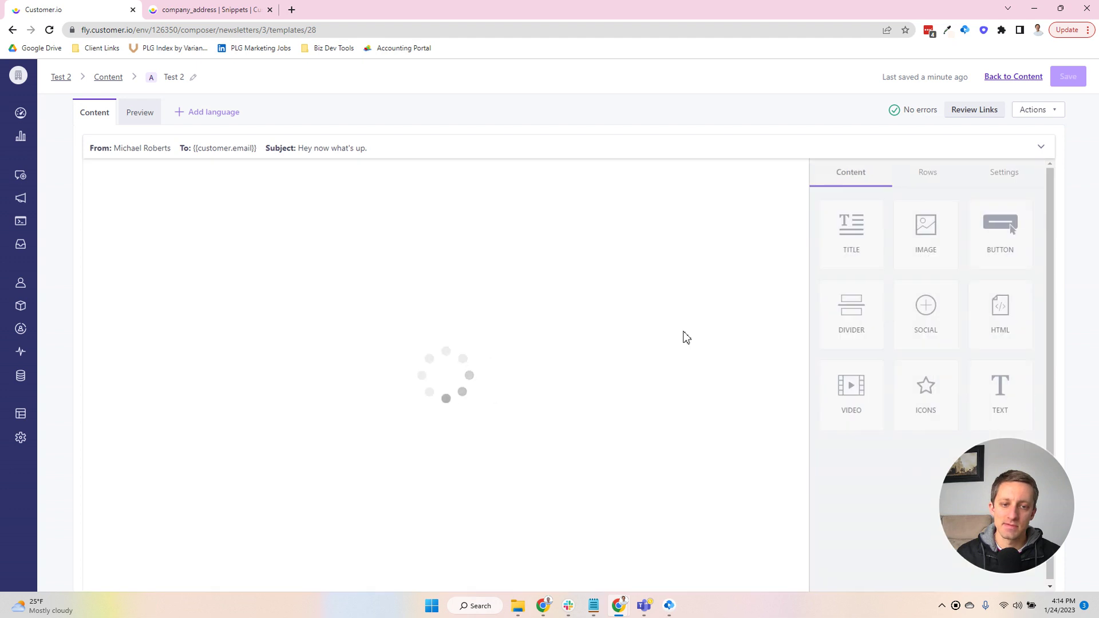
scroll(683, 332, "down", 10)
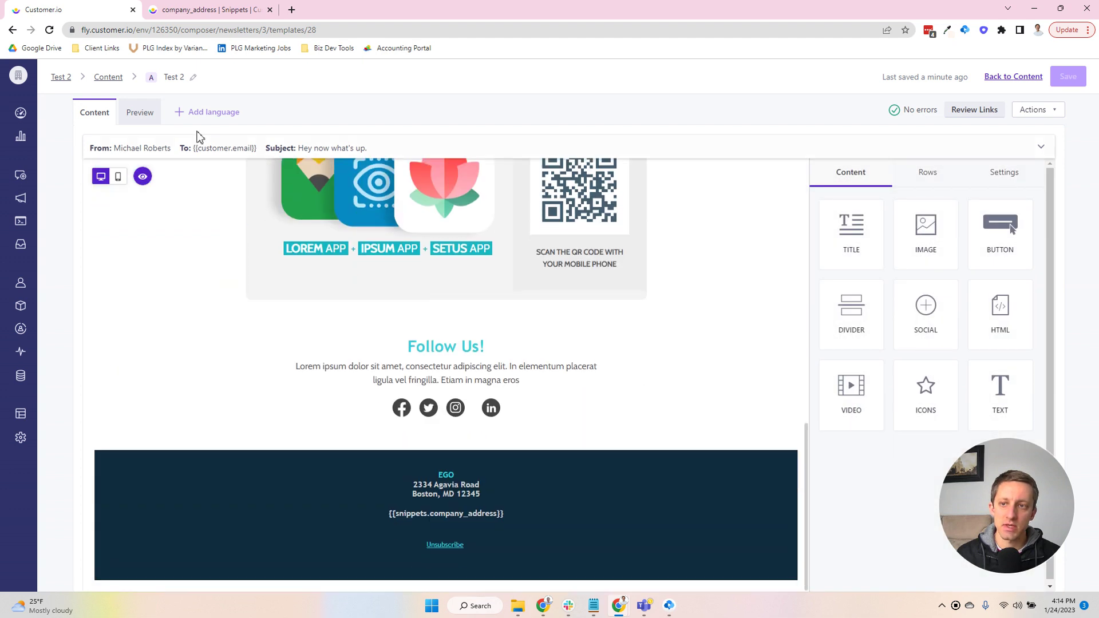
left_click(139, 113)
scroll(594, 351, "down", 5)
scroll(595, 348, "down", 10)
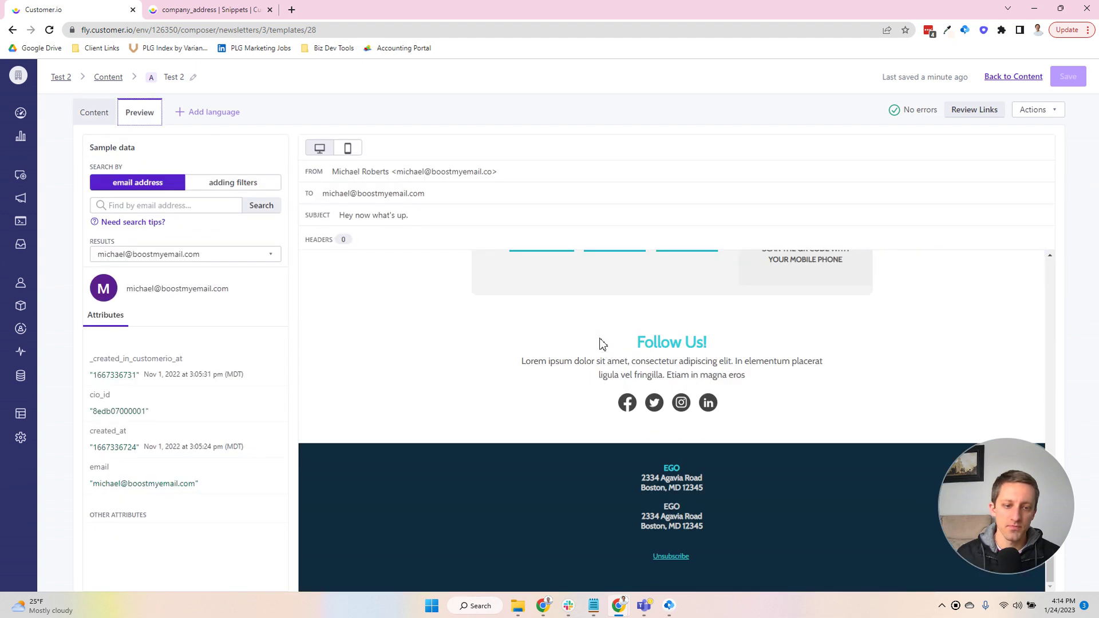
left_click(666, 509)
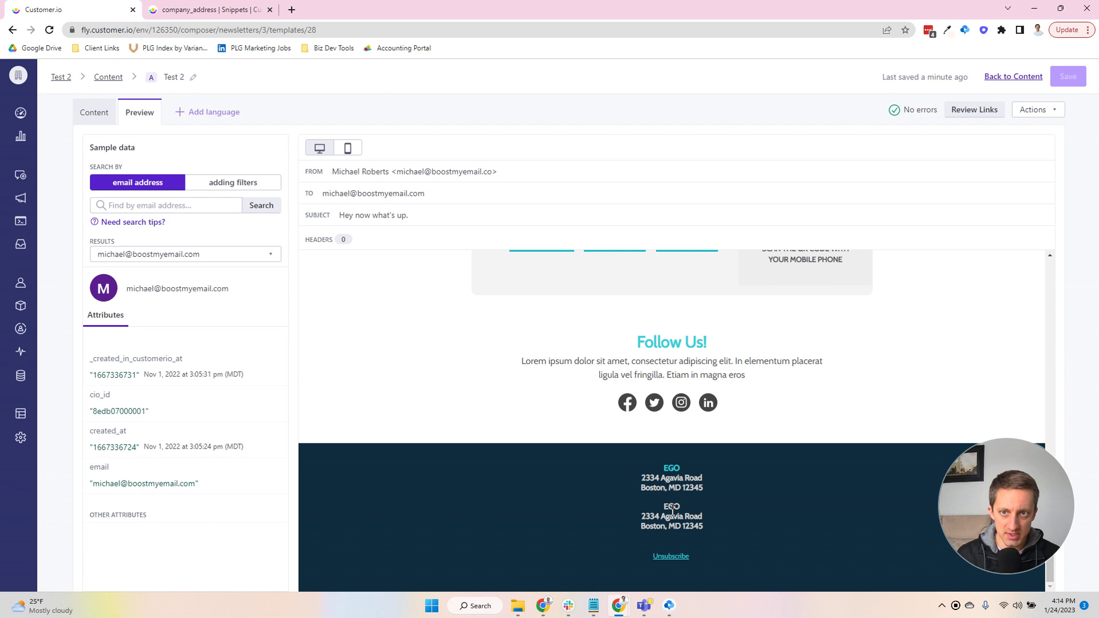
left_click(194, 8)
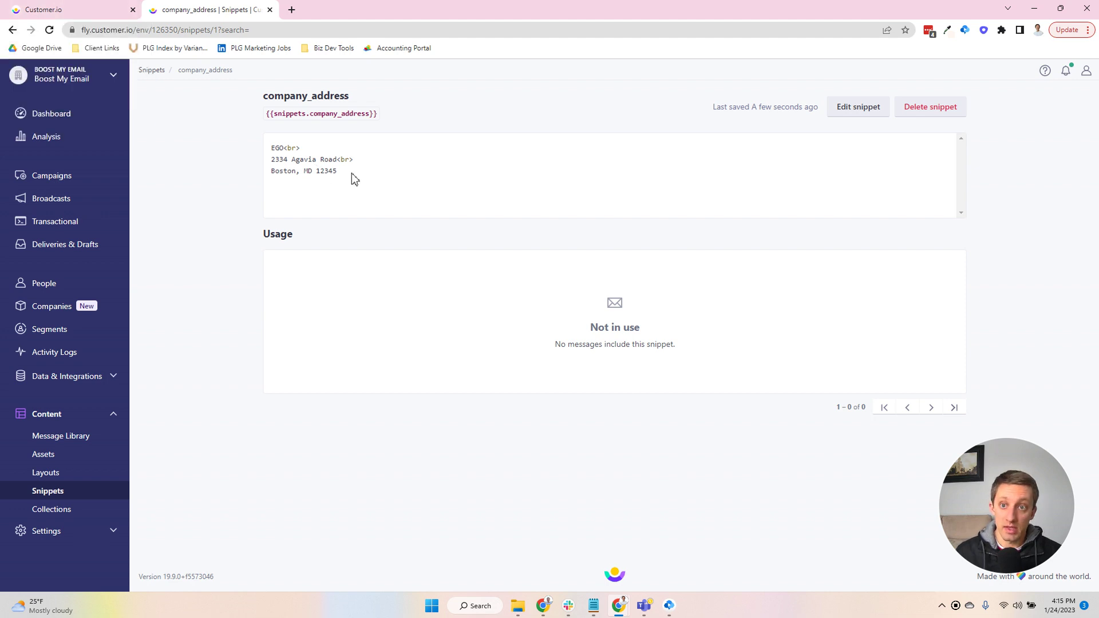
left_click(108, 12)
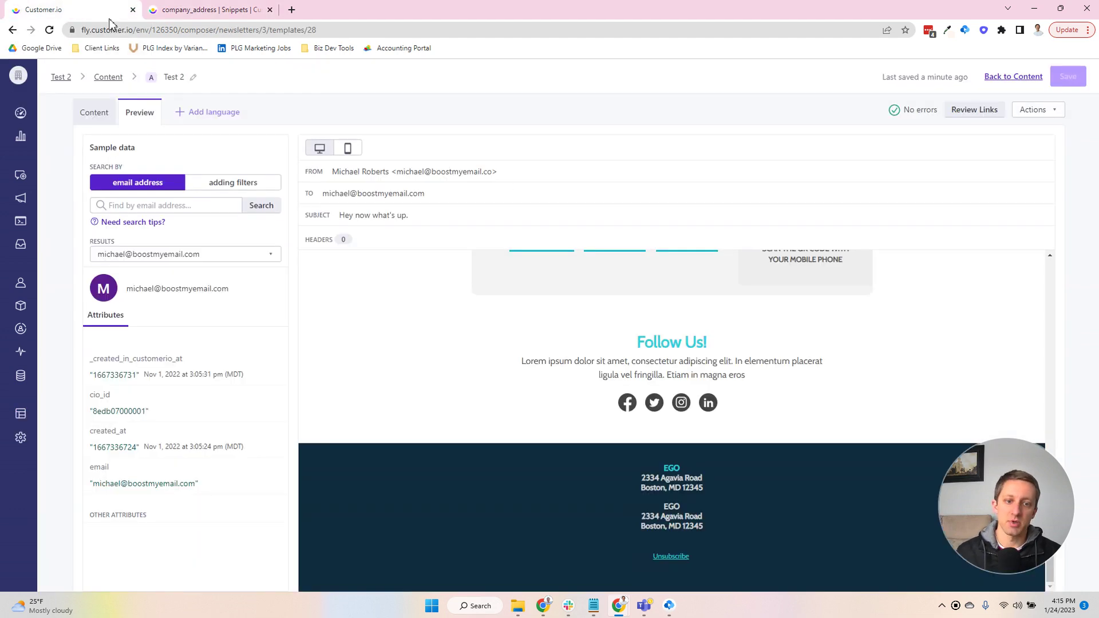
Step: Switch back to the Content editor and scroll up to the EGO header logo
left_click(108, 116)
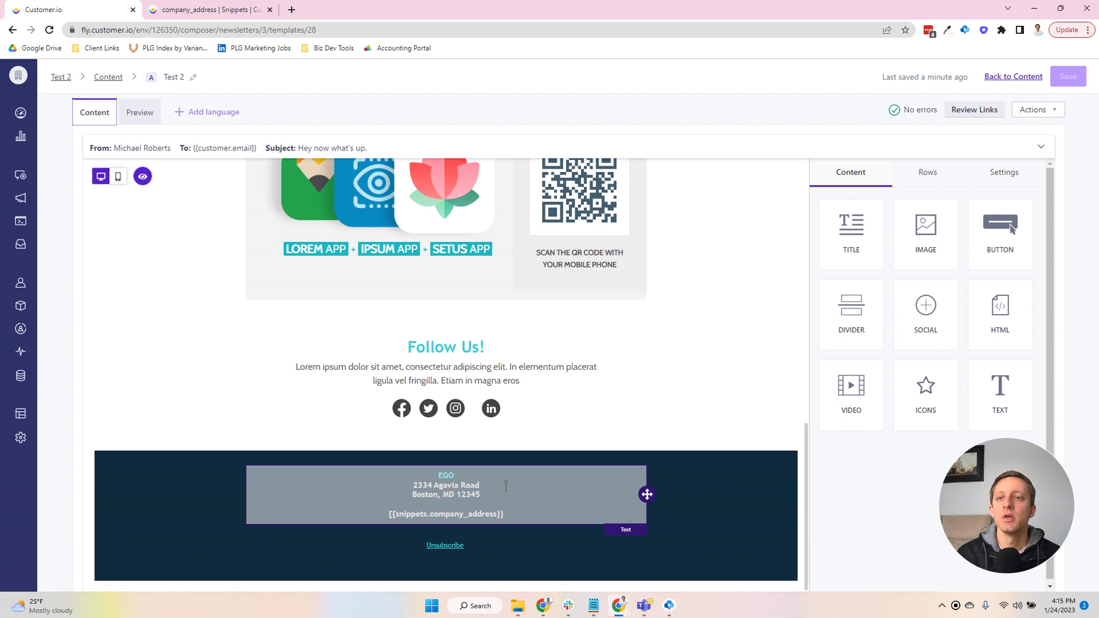
scroll(505, 485, "up", 15)
scroll(506, 486, "up", 2)
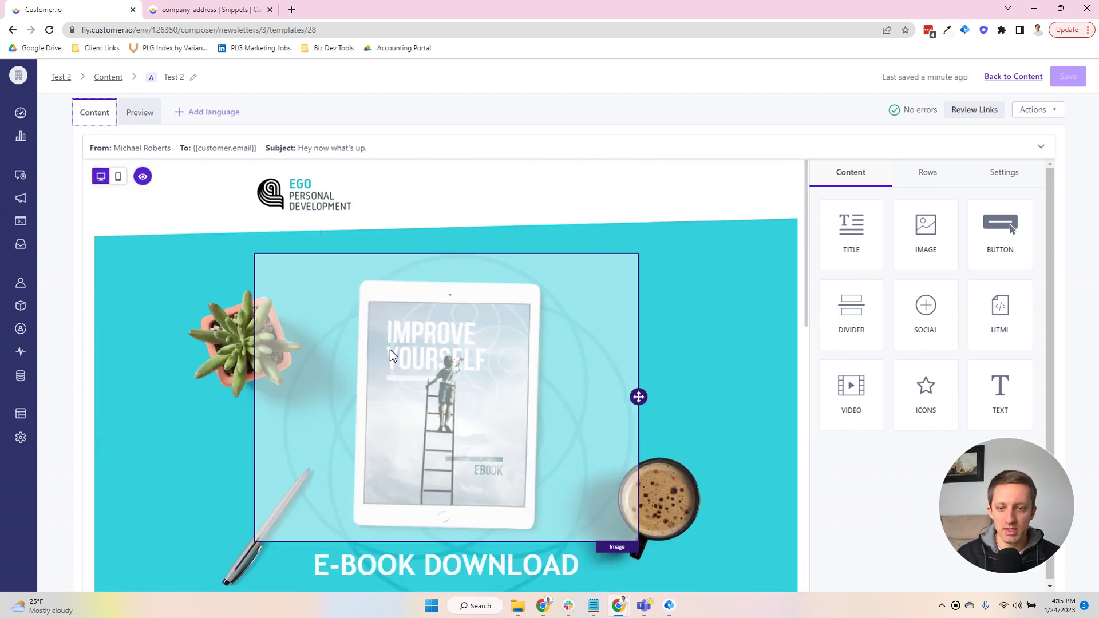
scroll(451, 417, "down", 15)
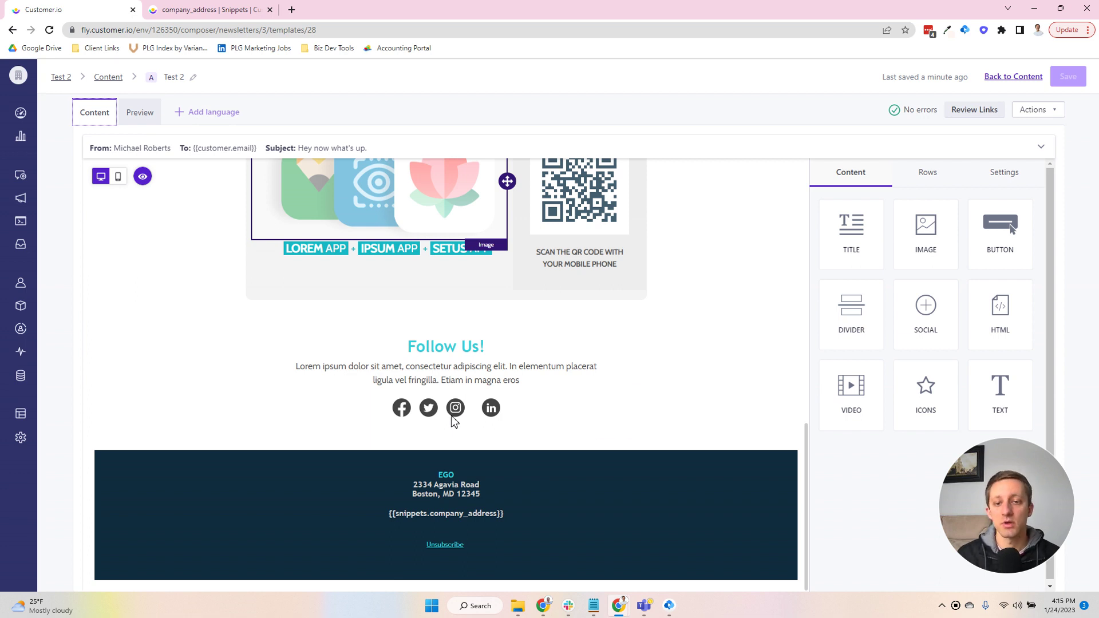
scroll(455, 424, "up", 10)
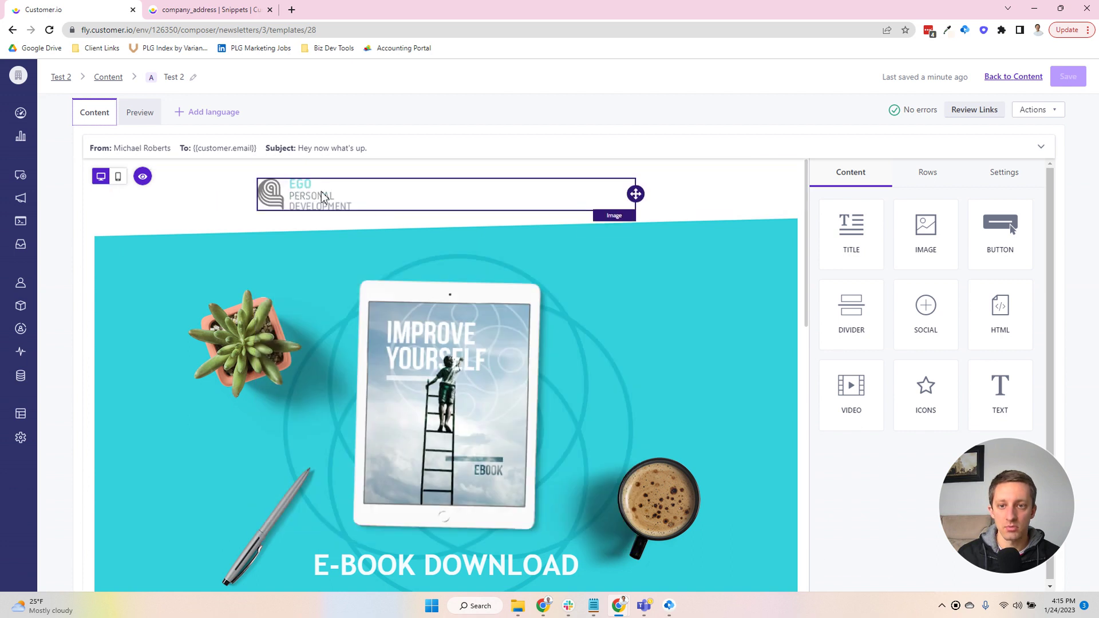
Step: Enable Dynamic image on the header logo with {{snippets.company_address}} as its Dynamic Url
left_click(309, 194)
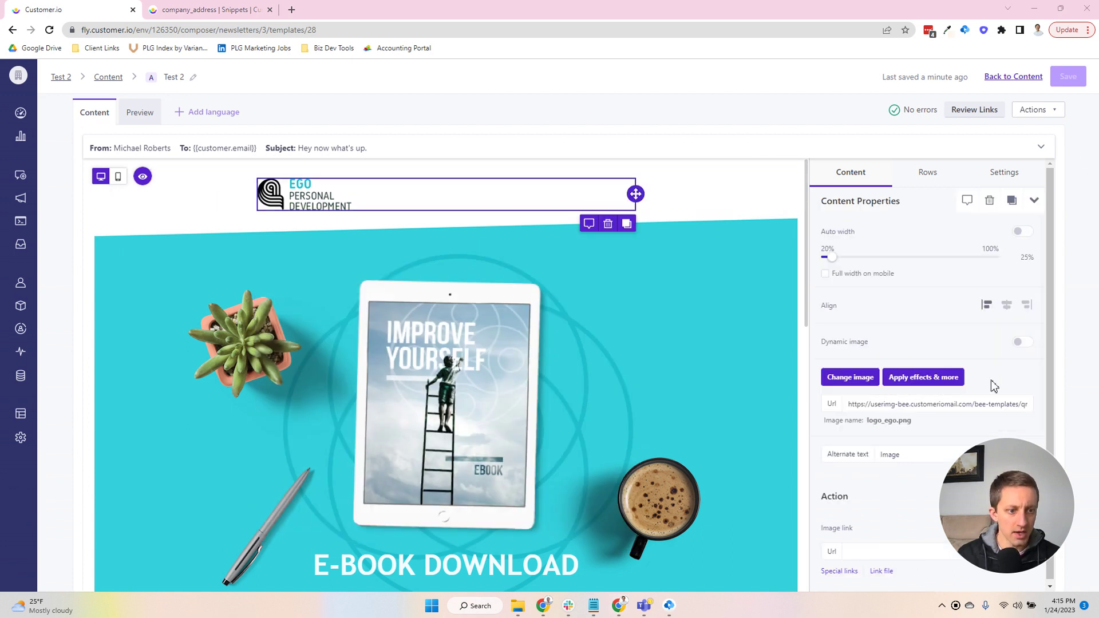
left_click_drag(1007, 476, 127, 482)
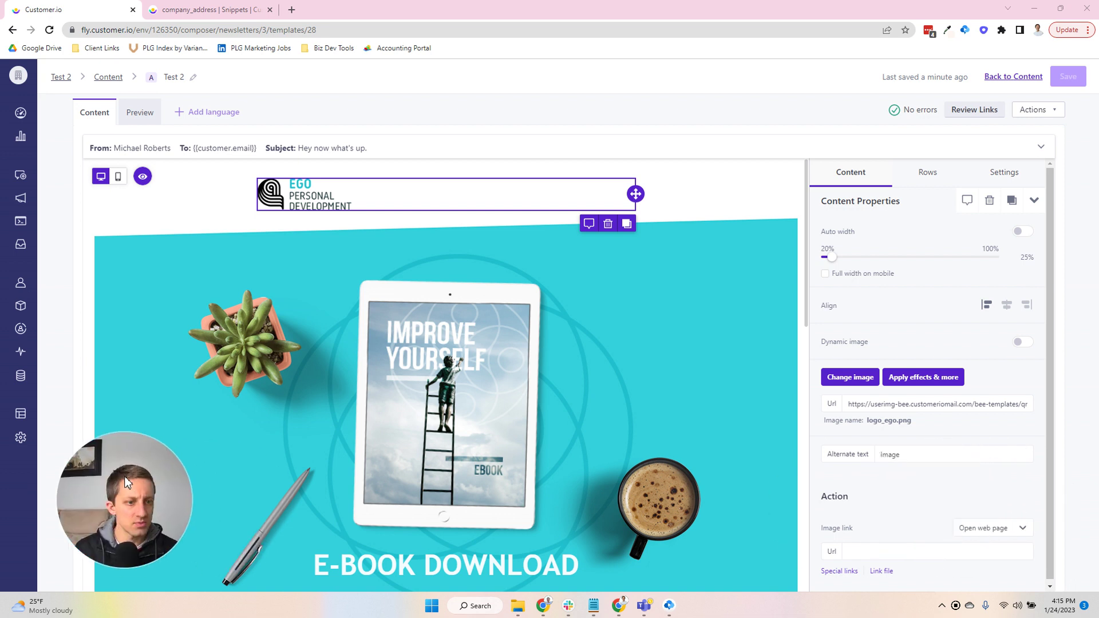
left_click(1023, 342)
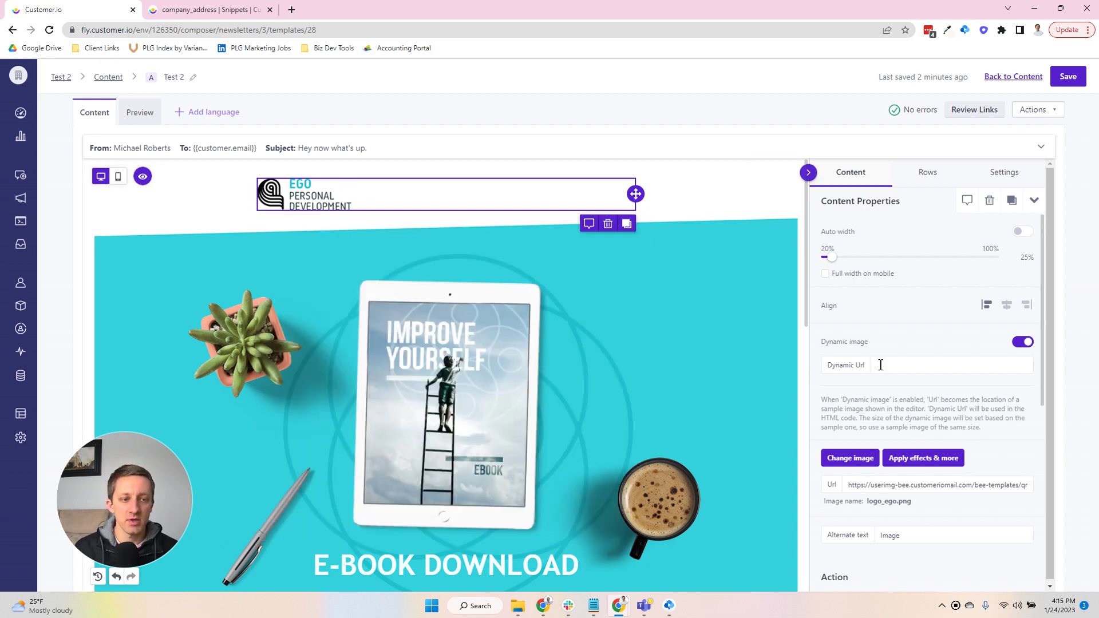
left_click(922, 364)
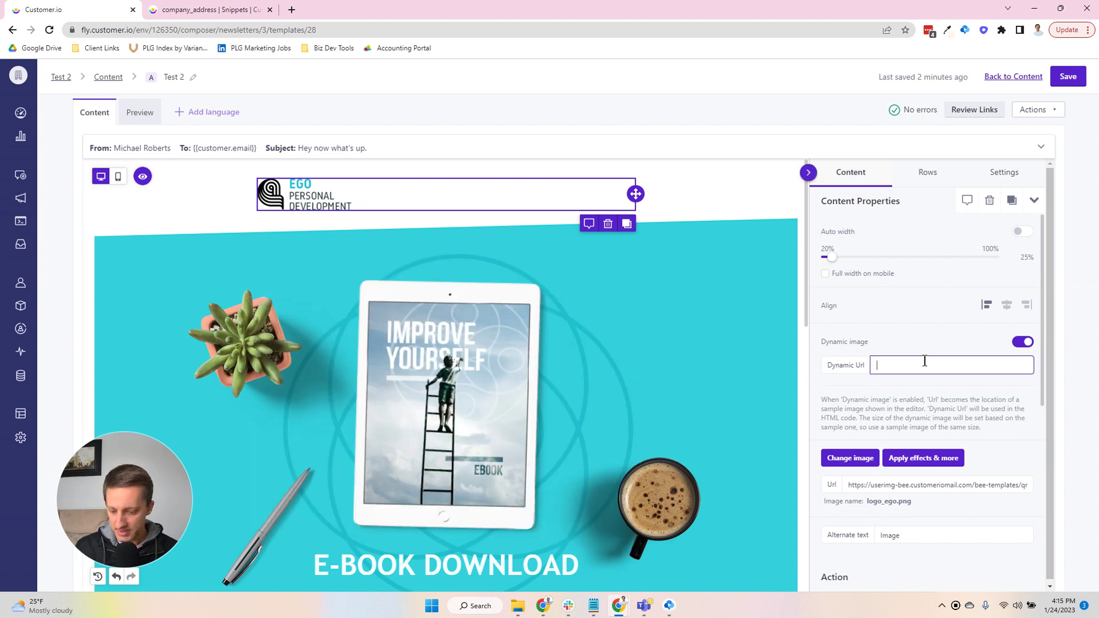
type("{{snippets.company_address}}")
left_click_drag(909, 366, 968, 368)
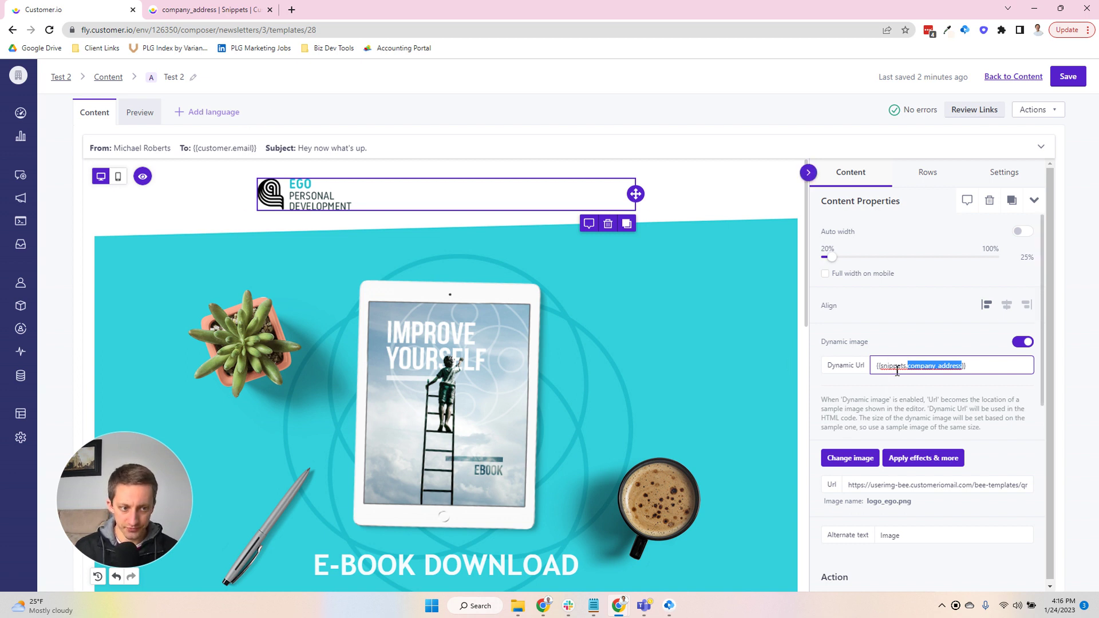
left_click(214, 10)
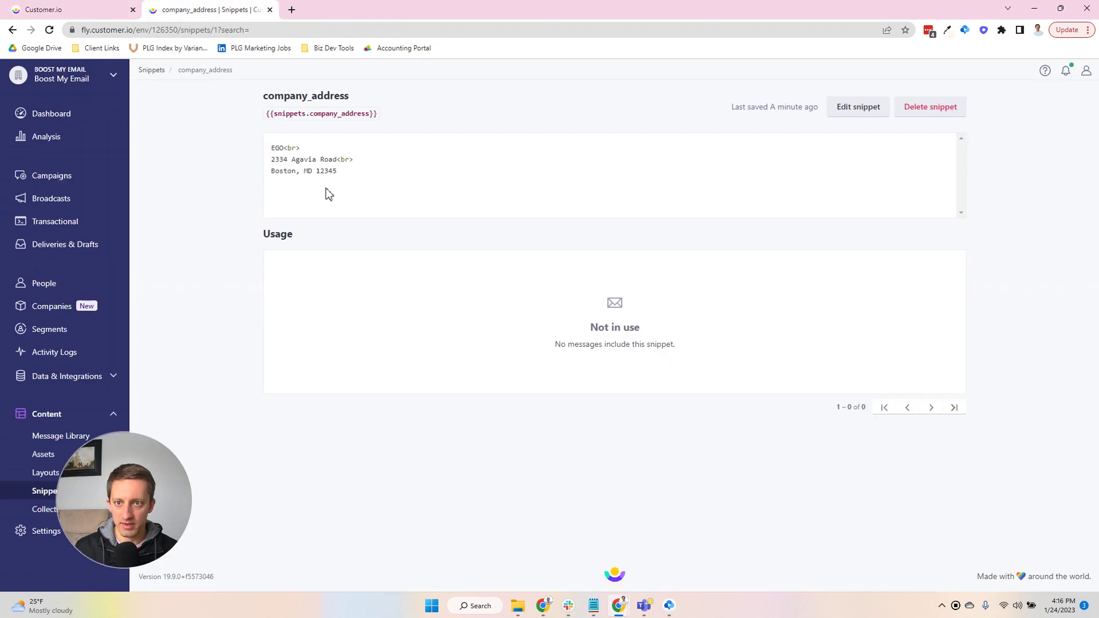
Step: From the Snippets list, create a snippet named logo_url, leaving its value empty
left_click(152, 70)
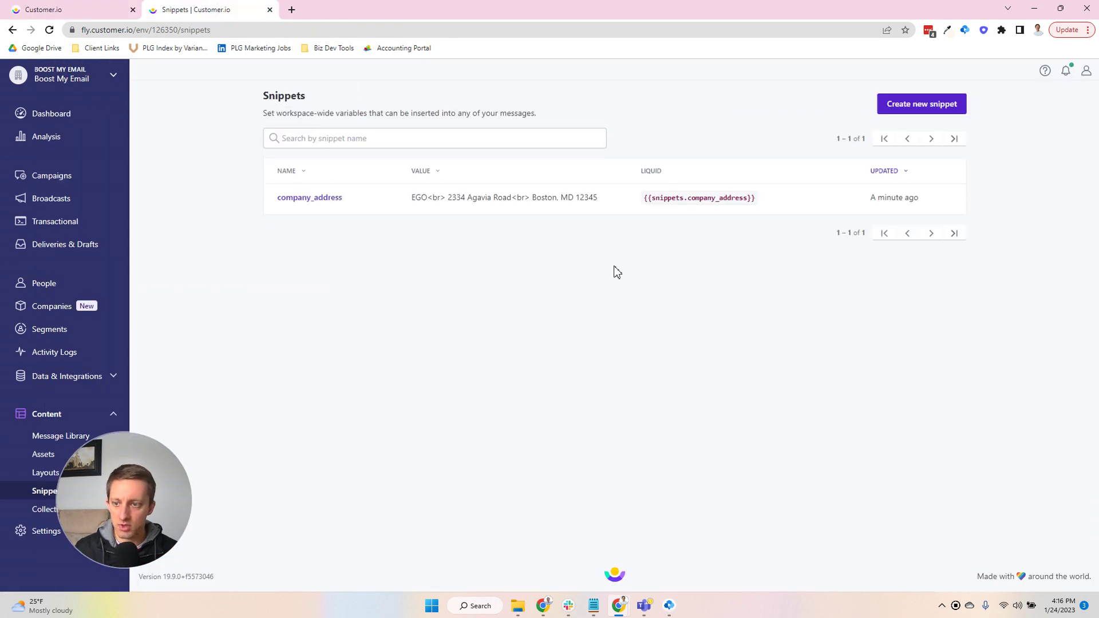
left_click(933, 110)
type("logo_url")
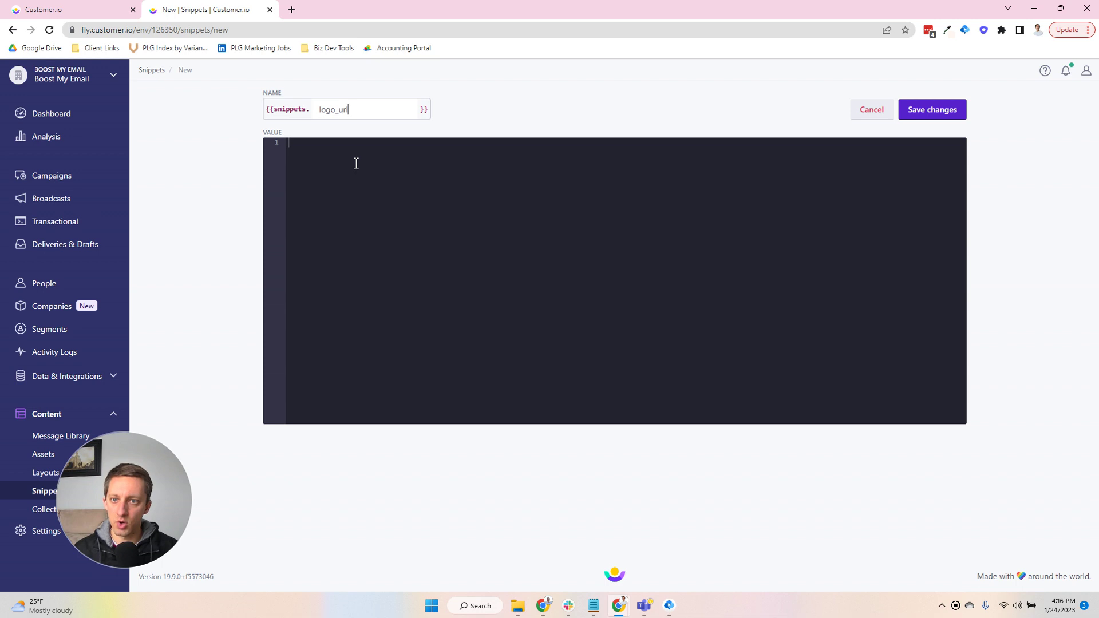
left_click(916, 112)
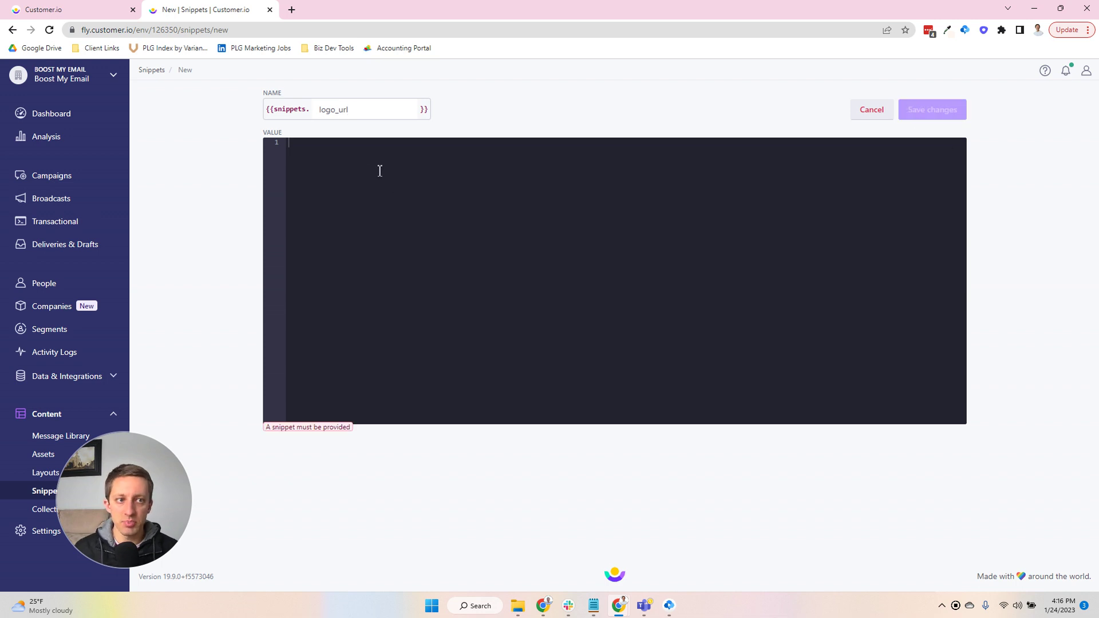
left_click(321, 151)
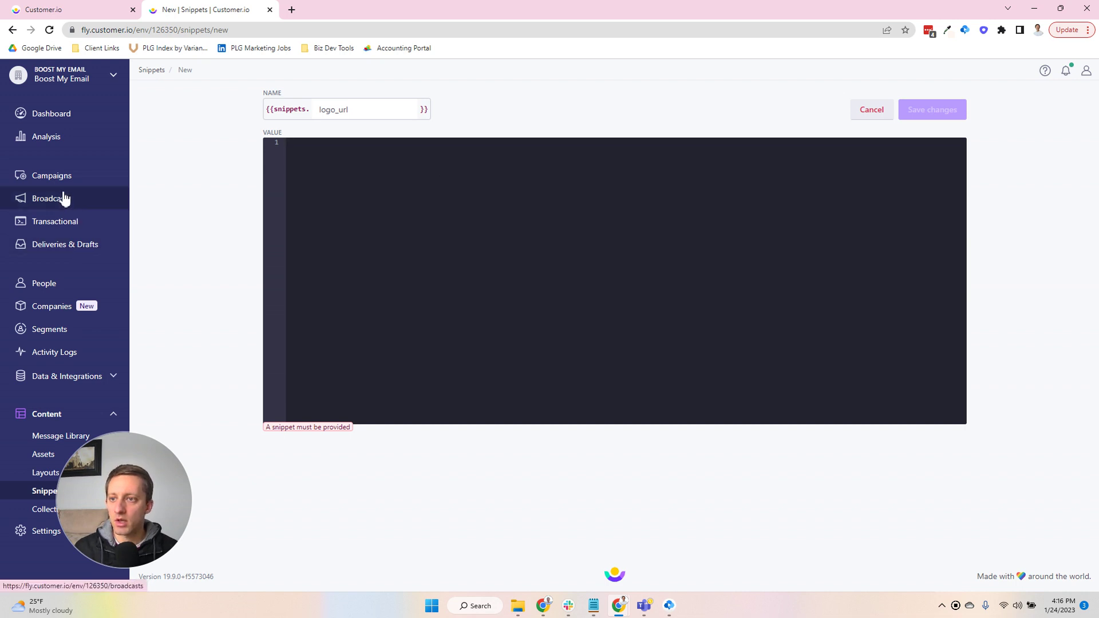
Step: Return to the Test 2 editor, select the logo's image URL, and focus its Dynamic Url field
left_click(64, 10)
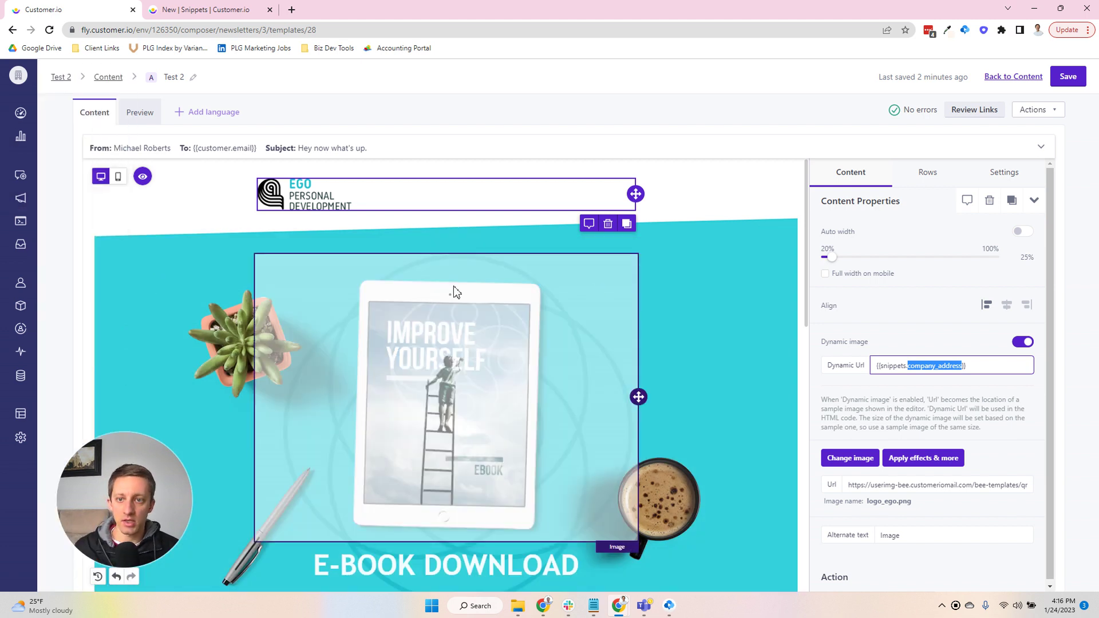
triple_click(898, 489)
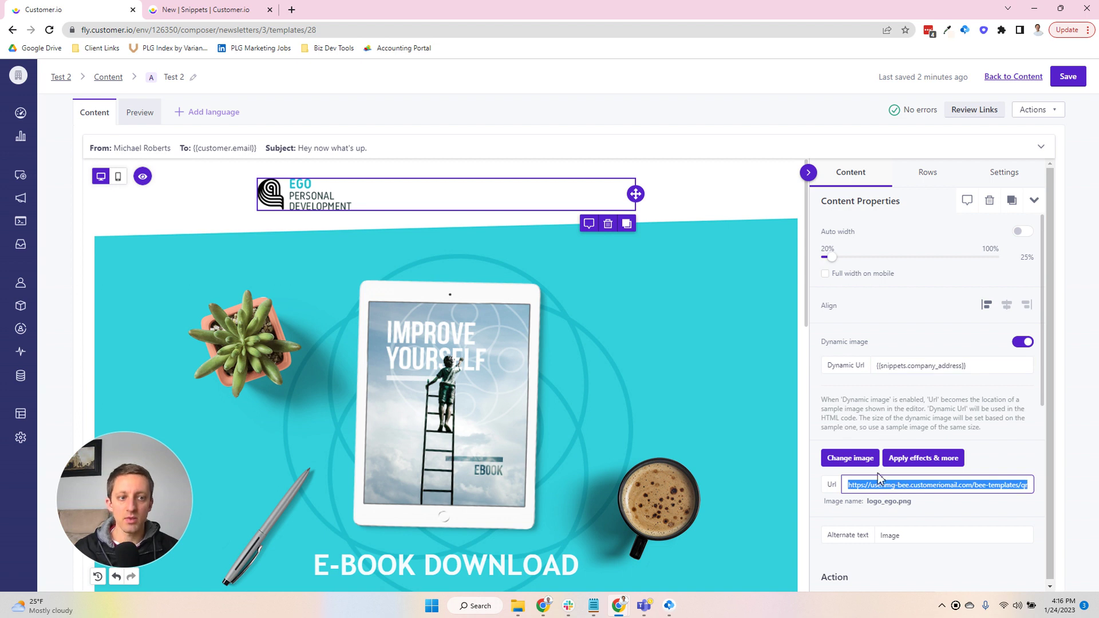
left_click(908, 365)
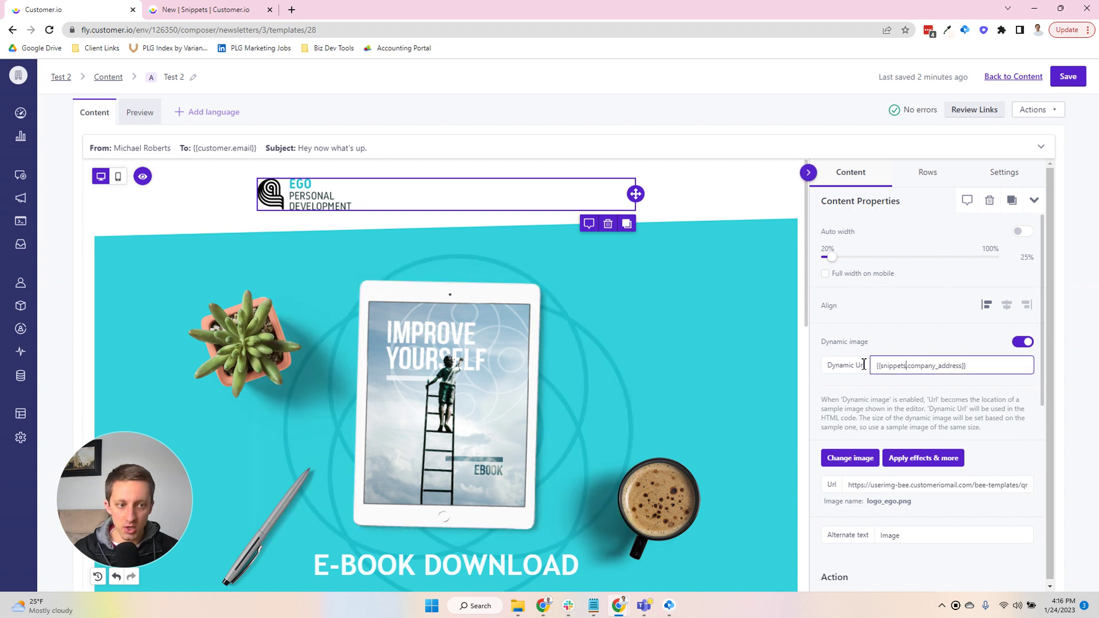